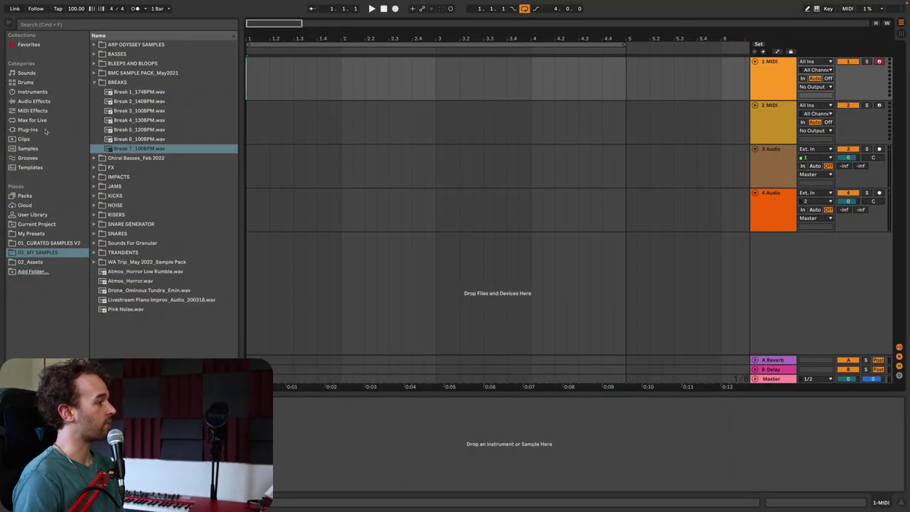
Search the browser for 'lab' and load Spitfire LABS onto the first track.
left_click(29, 129)
key("super+f")
type("labs")
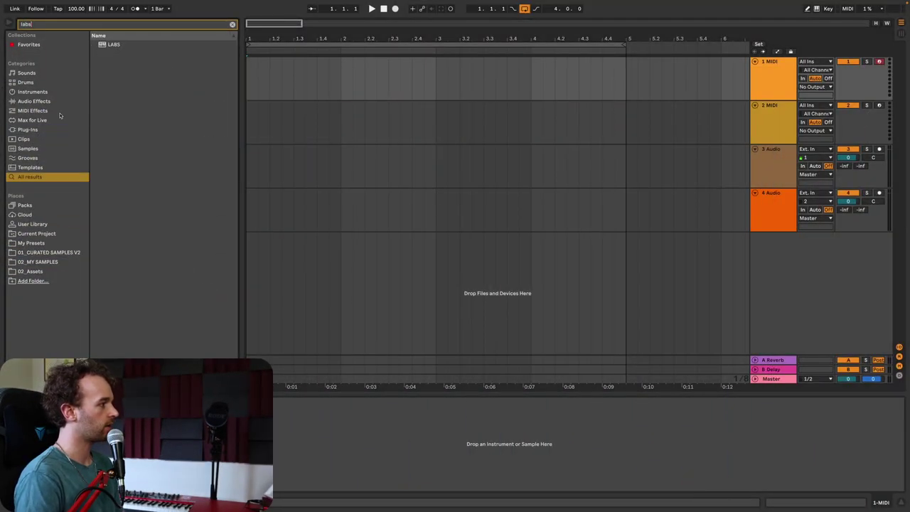
key("Down")
key("Return")
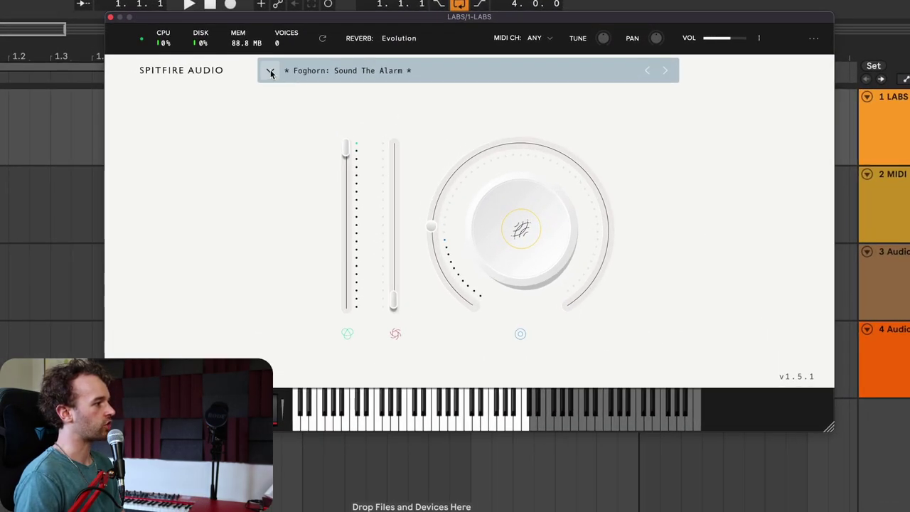
Filter the LABS preset browser to Drums and load the Drums preset.
left_click(270, 72)
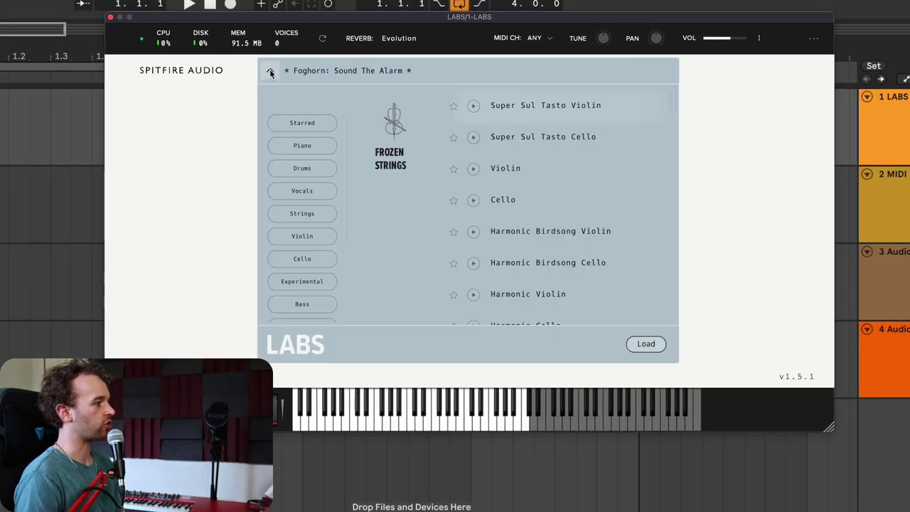
left_click(302, 168)
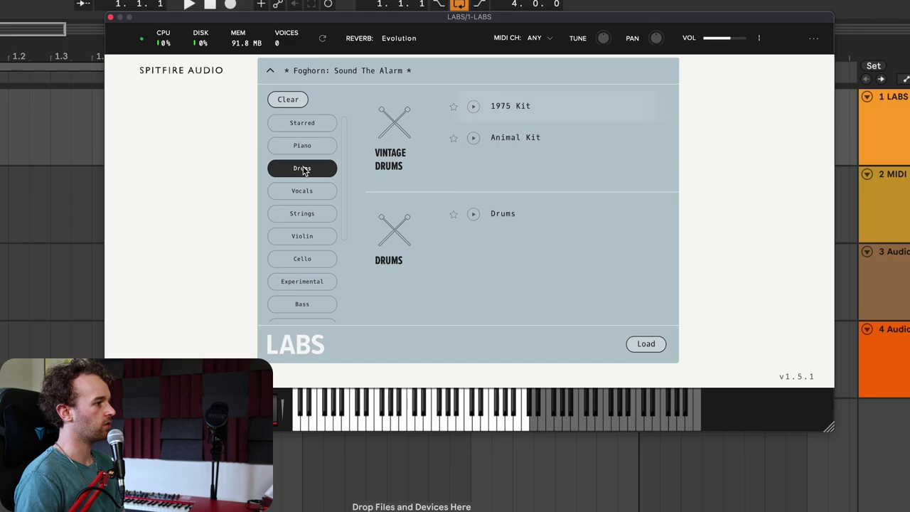
left_click(502, 214)
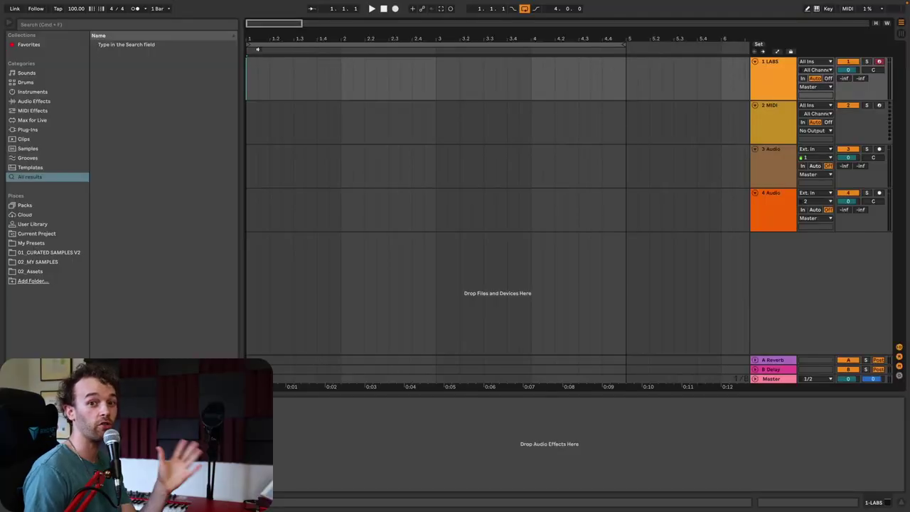
Set the song tempo to 100 BPM.
left_click(75, 9)
type("10")
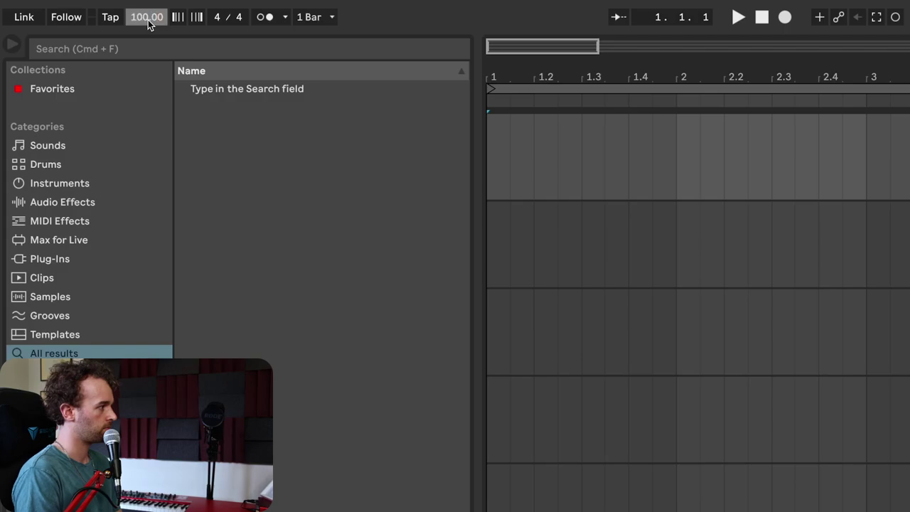
left_click(493, 142)
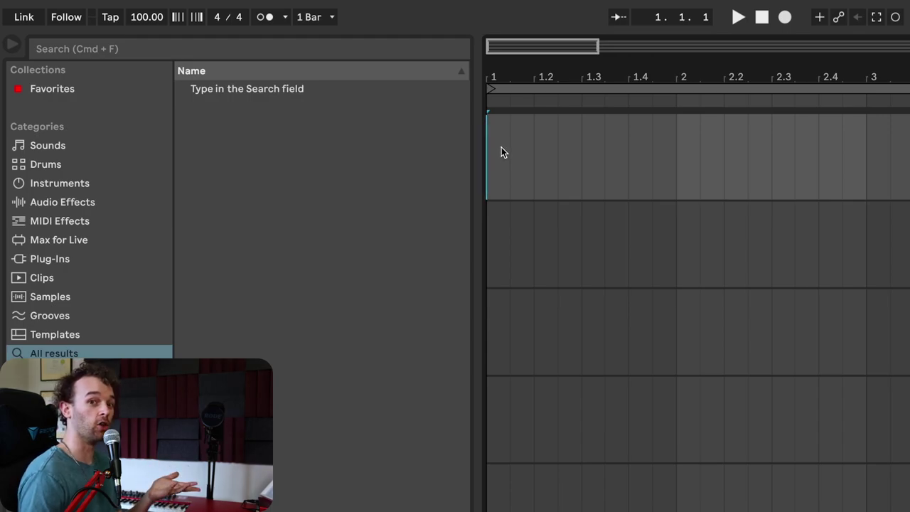
Insert an empty MIDI clip spanning bars 1–5 on the LABS track.
left_click_drag(88, 148, 835, 170)
right_click(356, 135)
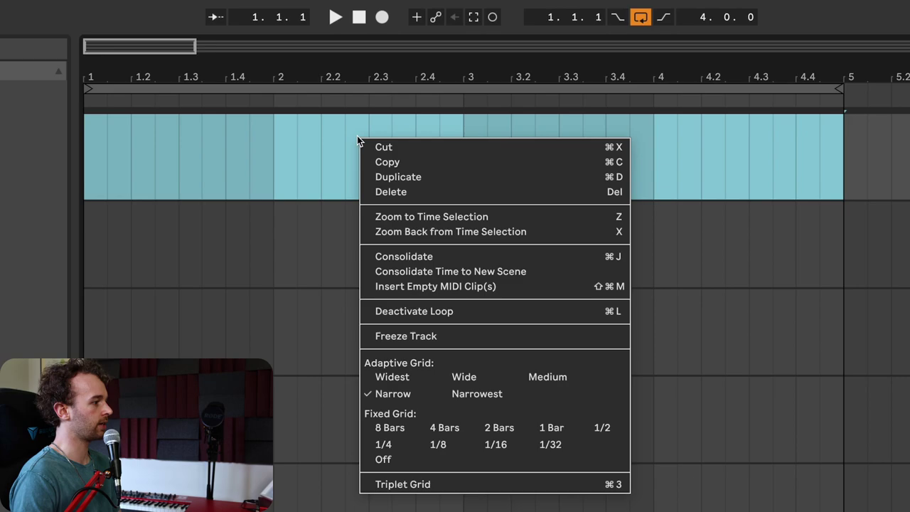
left_click(441, 287)
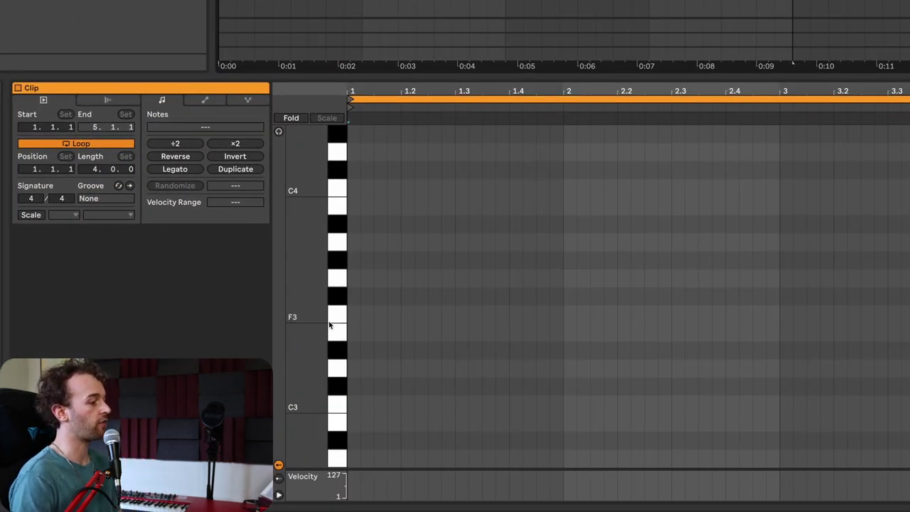
scroll(319, 360, "down", 5)
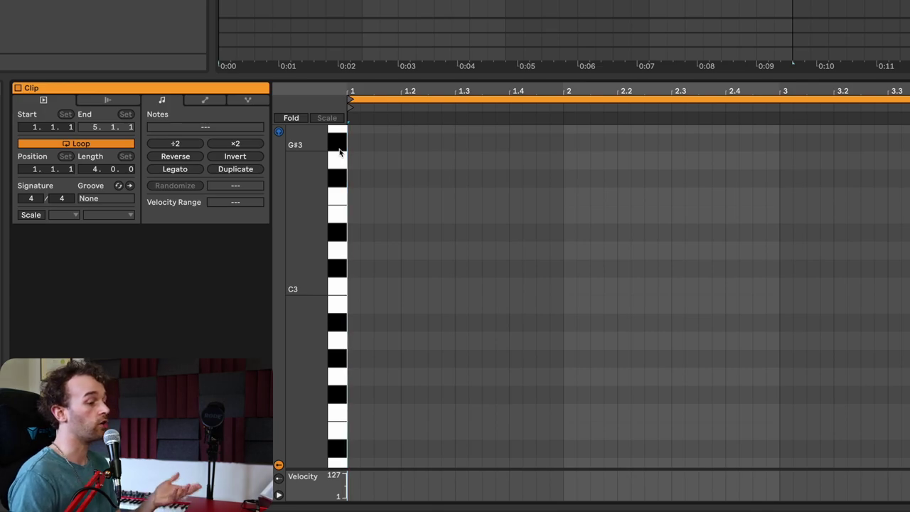
left_click_drag(340, 158, 340, 436)
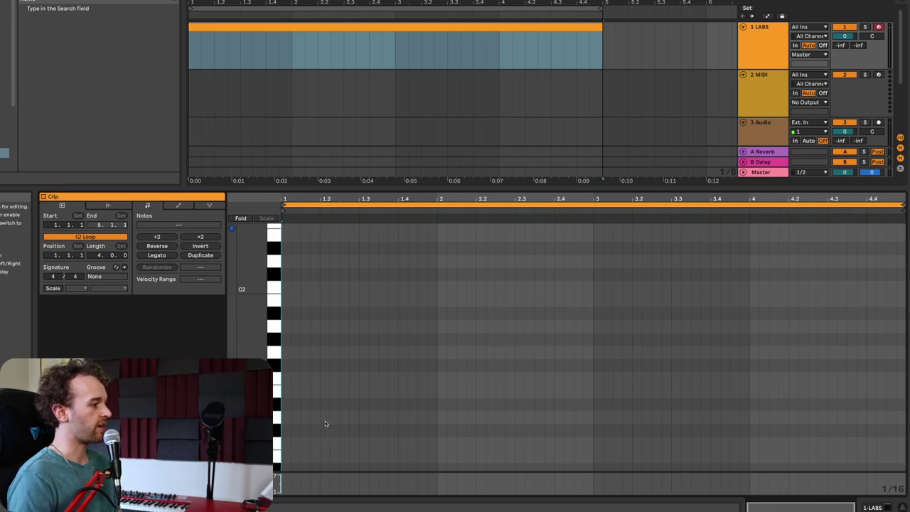
Draw a D1 note, duplicate it into the second half, and add C1 kicks at bars 2, 3 and 4.
double_click(325, 417)
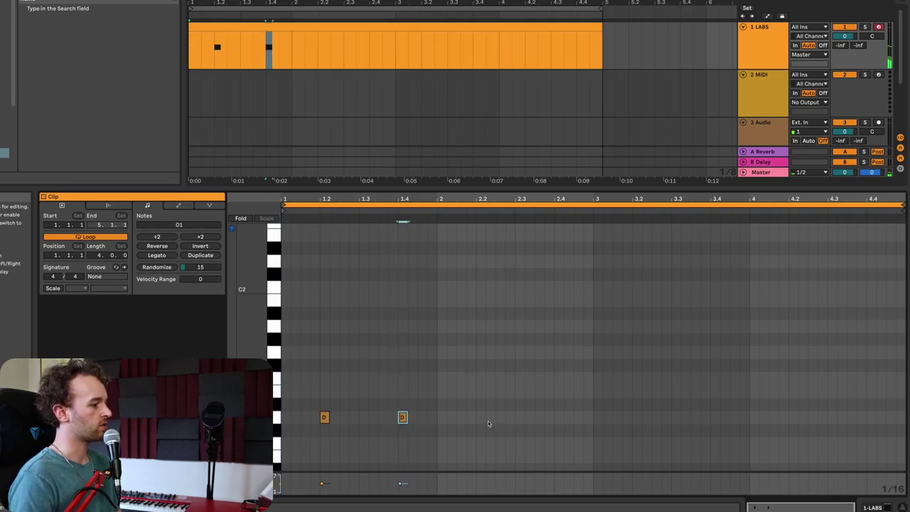
key("ctrl+d")
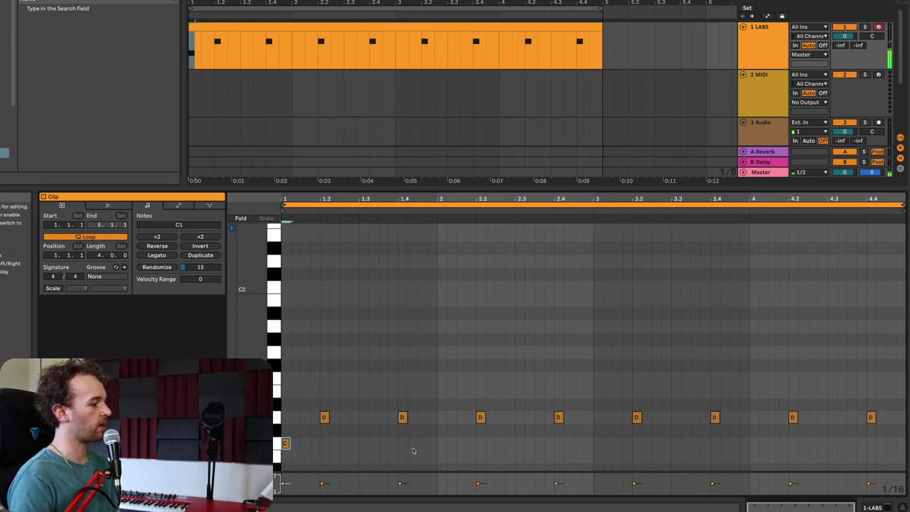
double_click(440, 444)
double_click(597, 443)
double_click(753, 444)
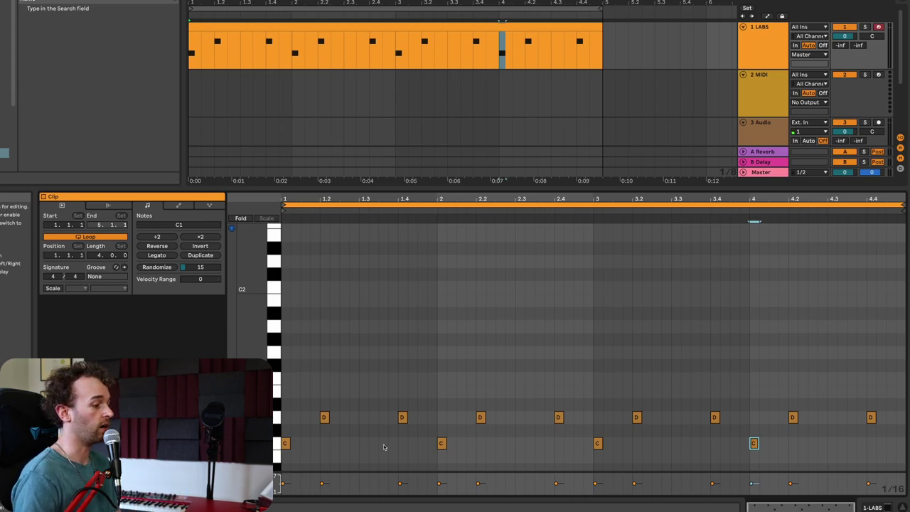
Add four more C1 kicks between the bars, select all notes and play the beat.
double_click(382, 444)
double_click(539, 444)
double_click(695, 443)
double_click(851, 443)
left_click(339, 423)
key("ctrl+a")
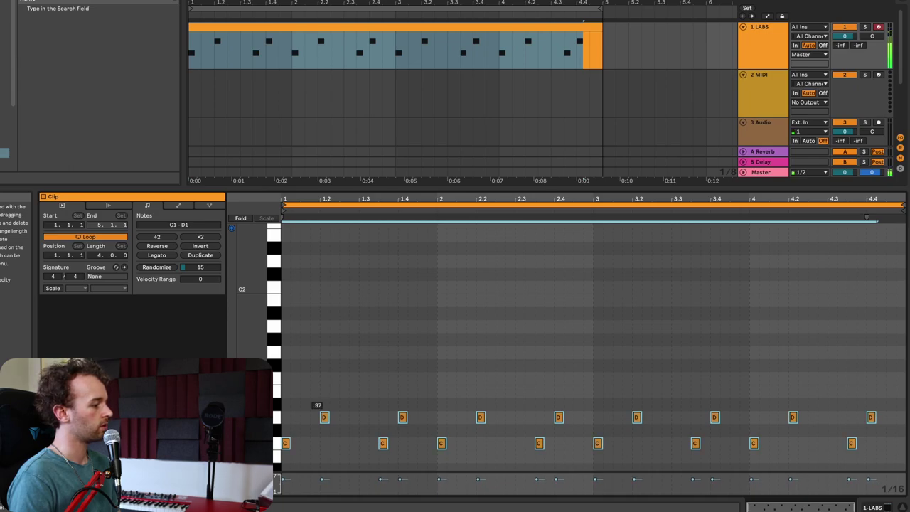
key("space")
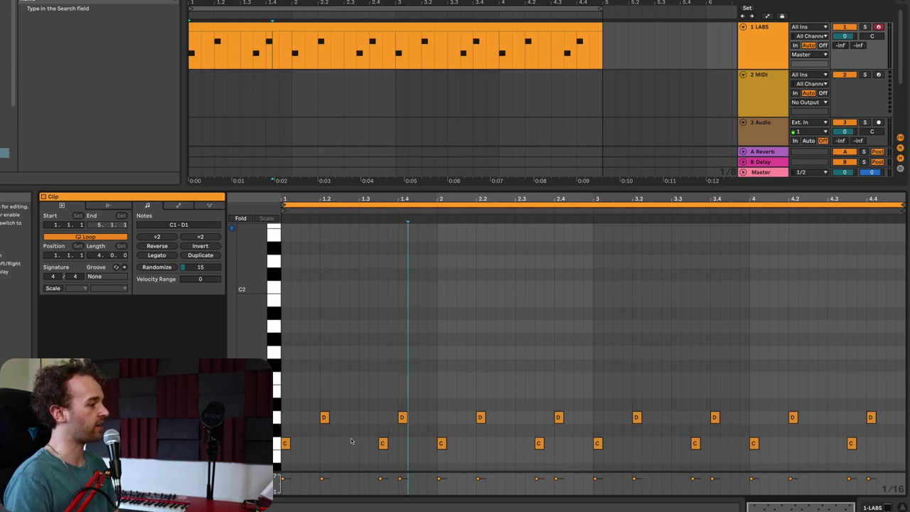
Add D1 notes between 1.2 and 1.3 and just before 1.4, then play it back.
key("plus")
key("plus")
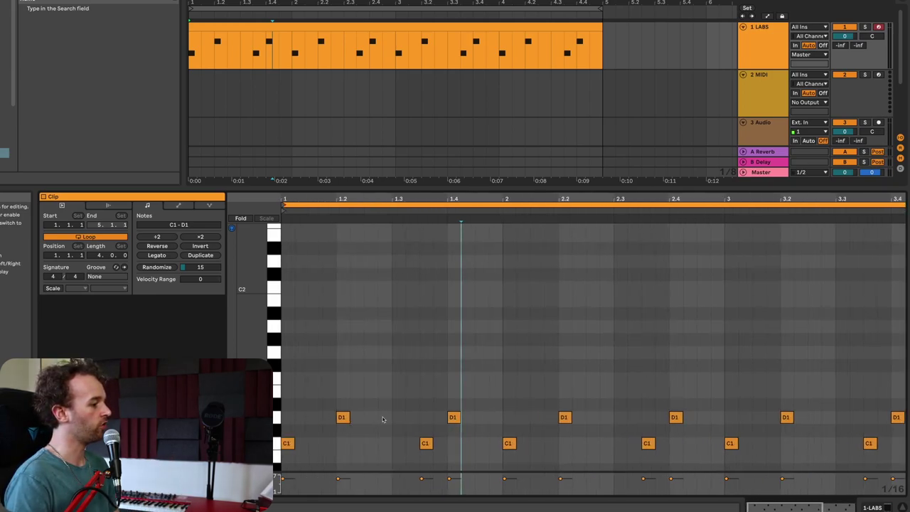
double_click(384, 417)
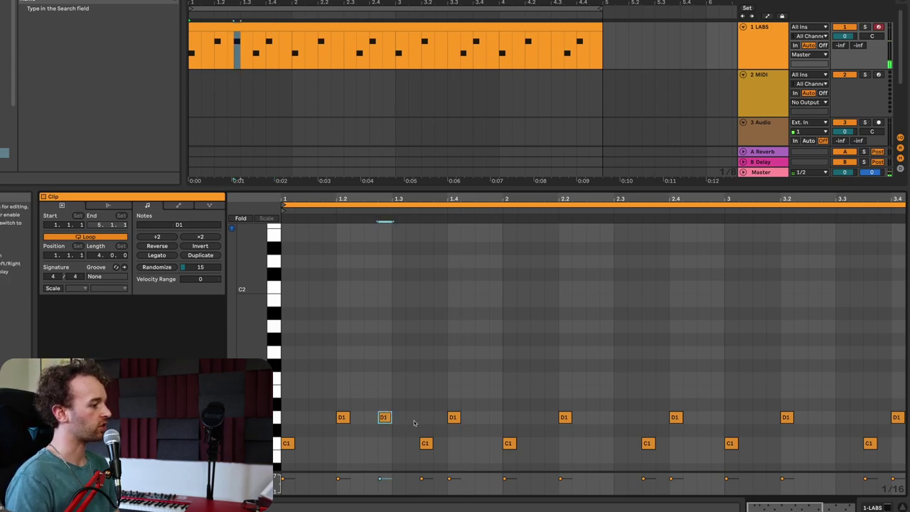
double_click(413, 417)
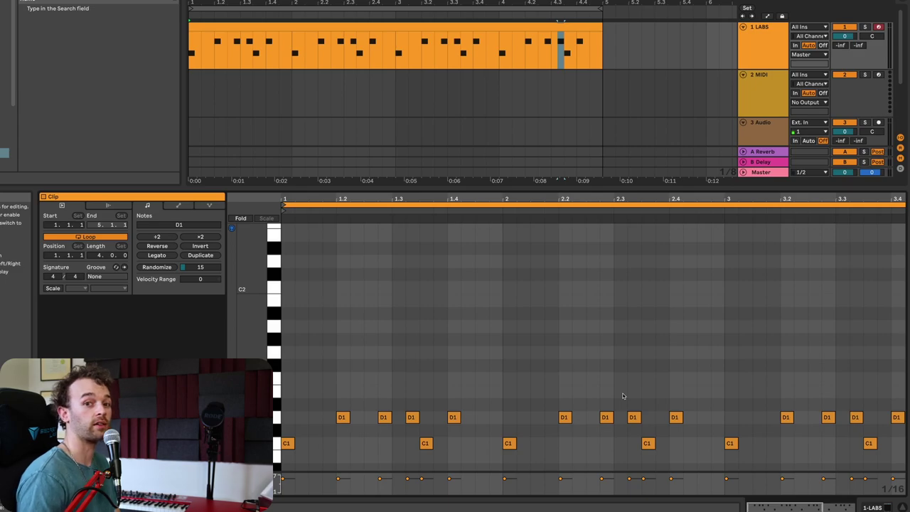
key("space")
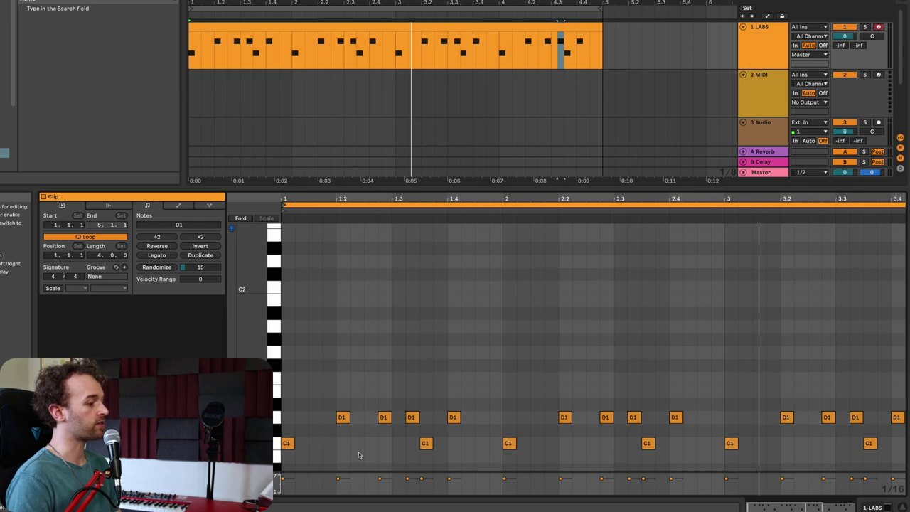
Add C1 kicks just after bars 2 and 4 and at the clip's end, then play the whole clip.
double_click(538, 443)
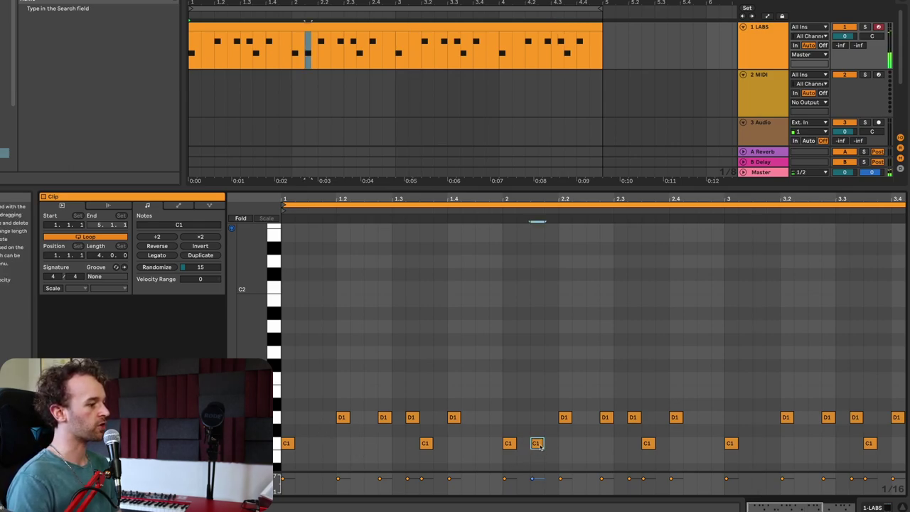
scroll(538, 445, "right", 5)
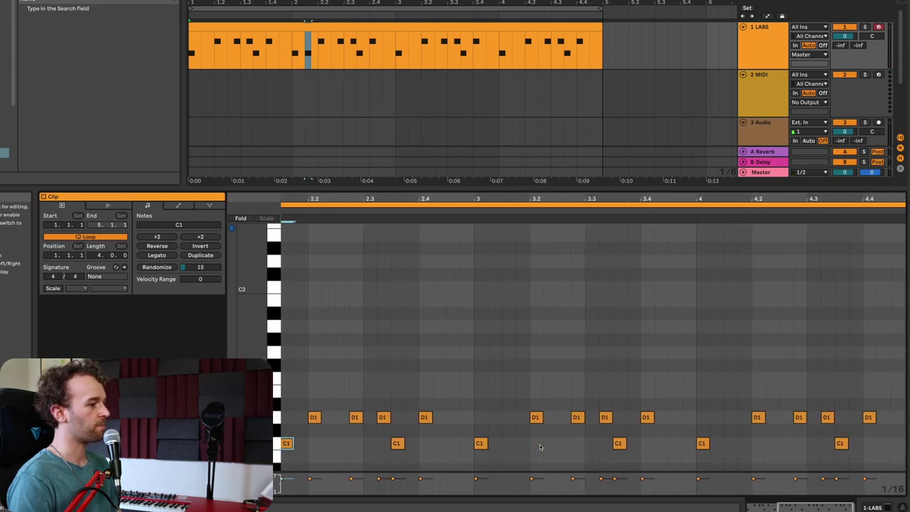
left_click(711, 449)
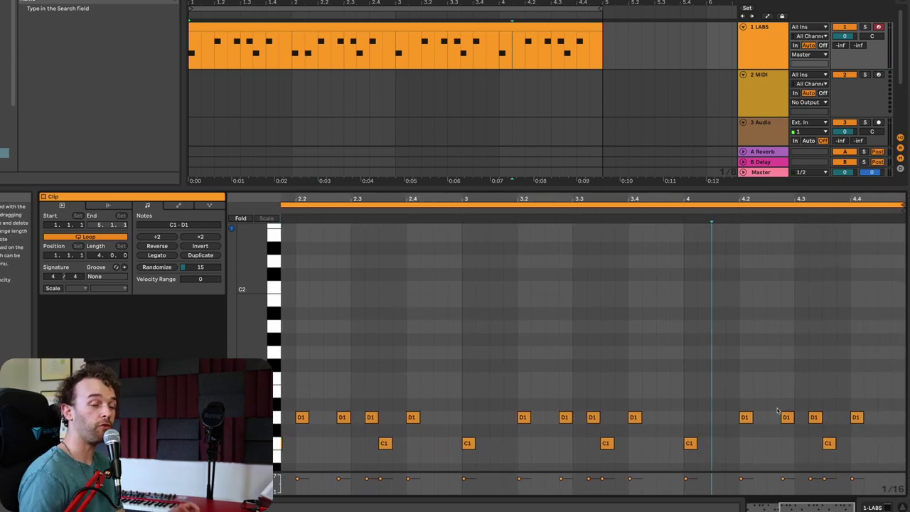
double_click(719, 444)
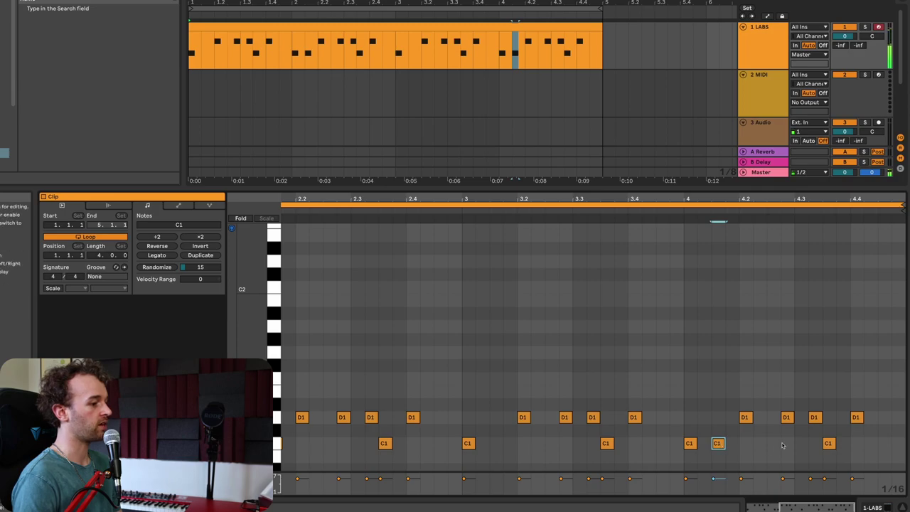
double_click(884, 444)
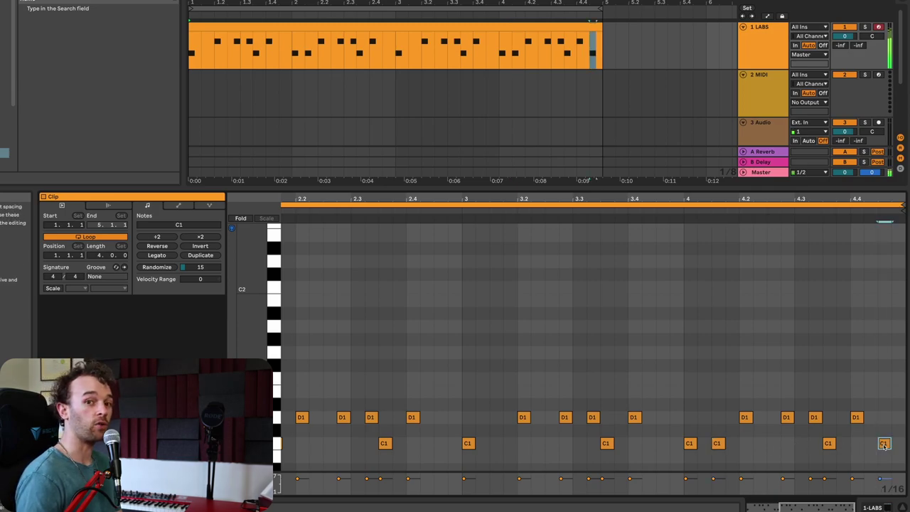
key("minus")
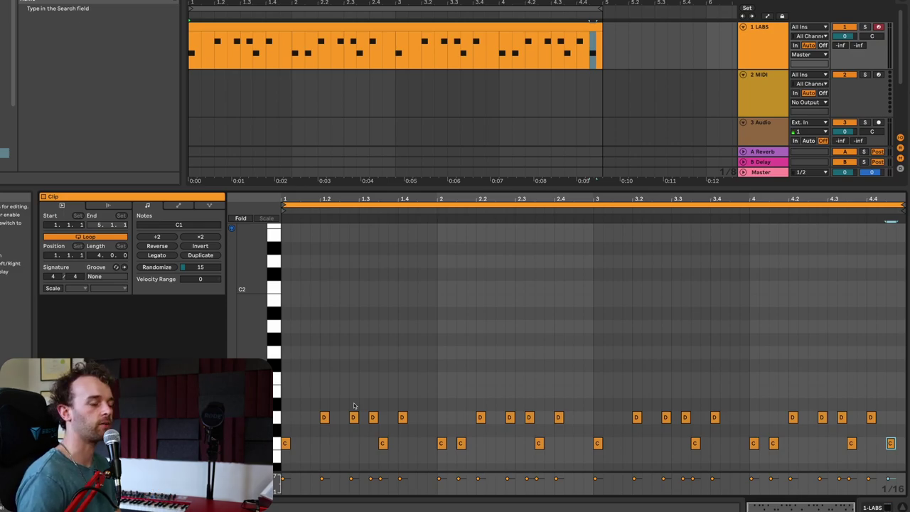
key("space")
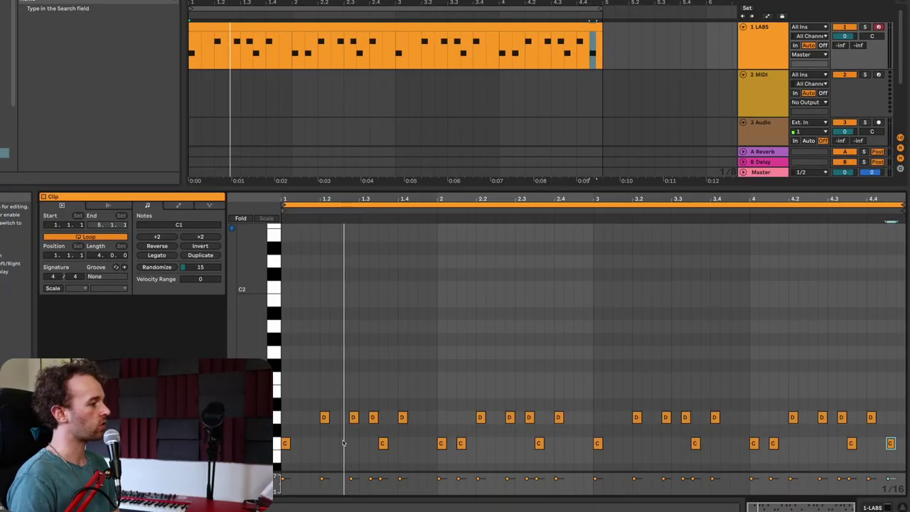
Add D1 snare hits at 1.2.3 and 1.3 and play back the pattern.
scroll(343, 443, "up", 5)
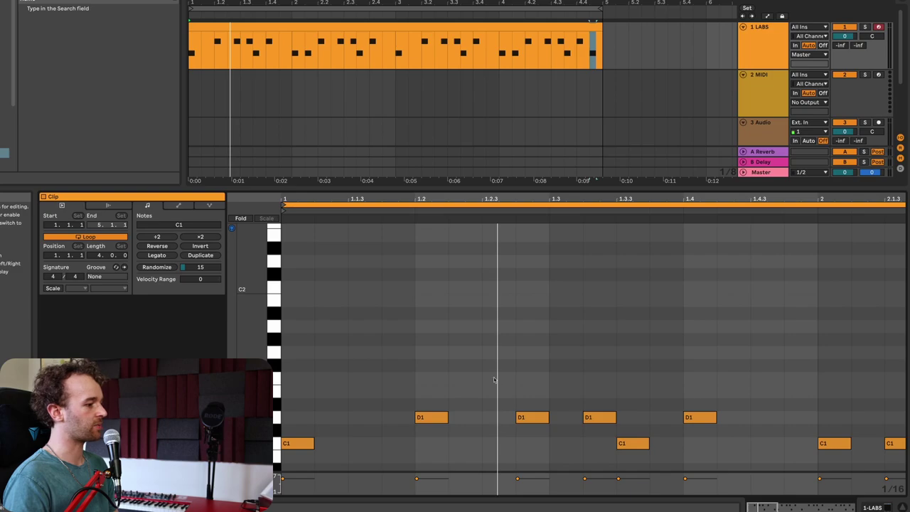
left_click_drag(494, 379, 615, 426)
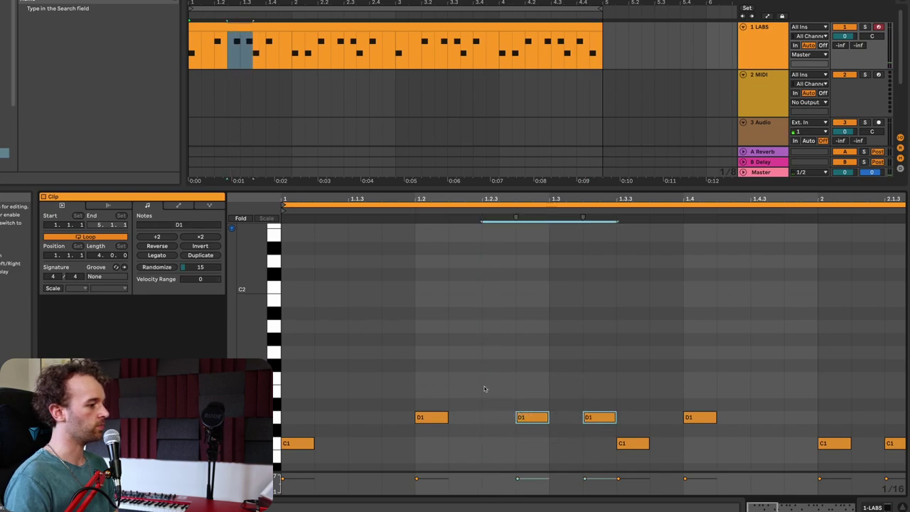
double_click(502, 418)
double_click(566, 420)
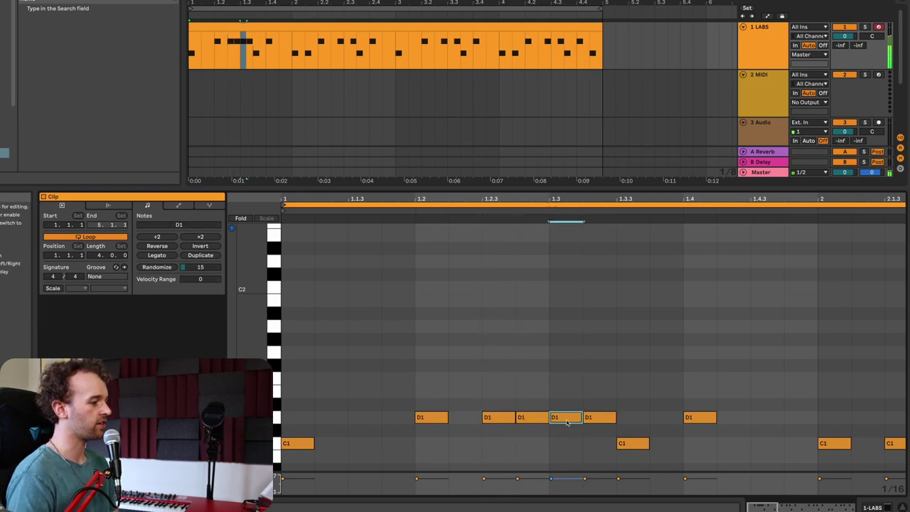
left_click(516, 420)
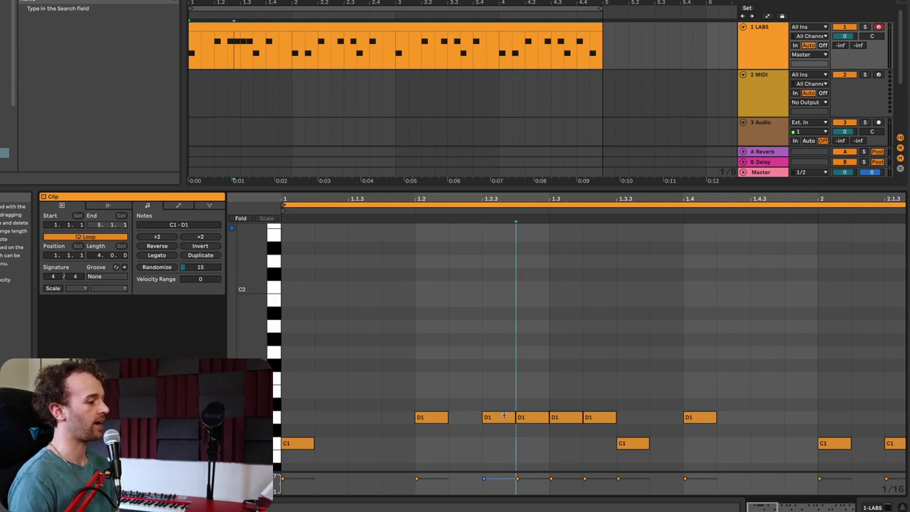
left_click(504, 416)
left_click(578, 420)
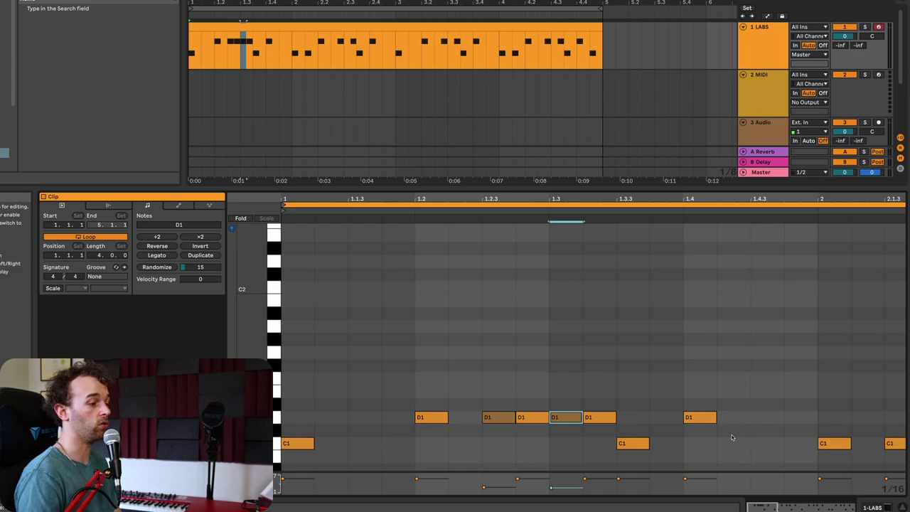
key("space")
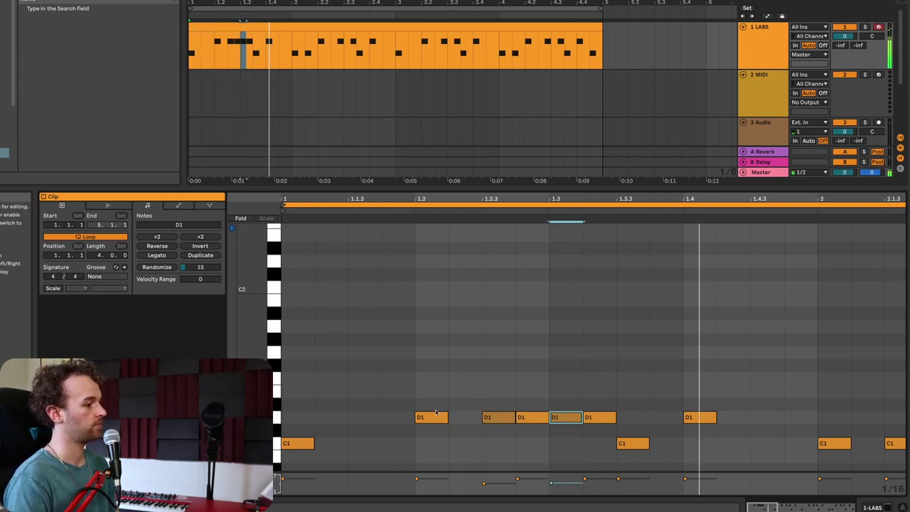
key("minus")
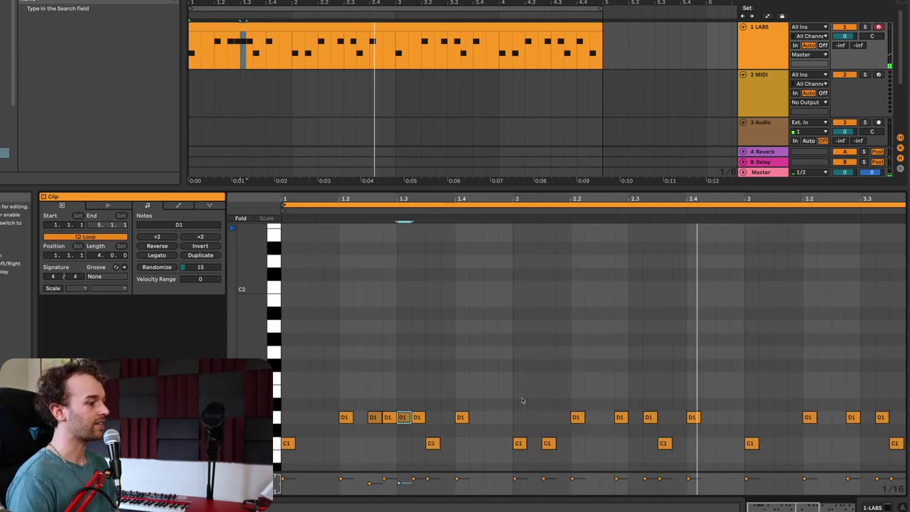
Add a D1 hit before 2.2 and duplicate bars 1–2 into bars 3–4.
double_click(563, 419)
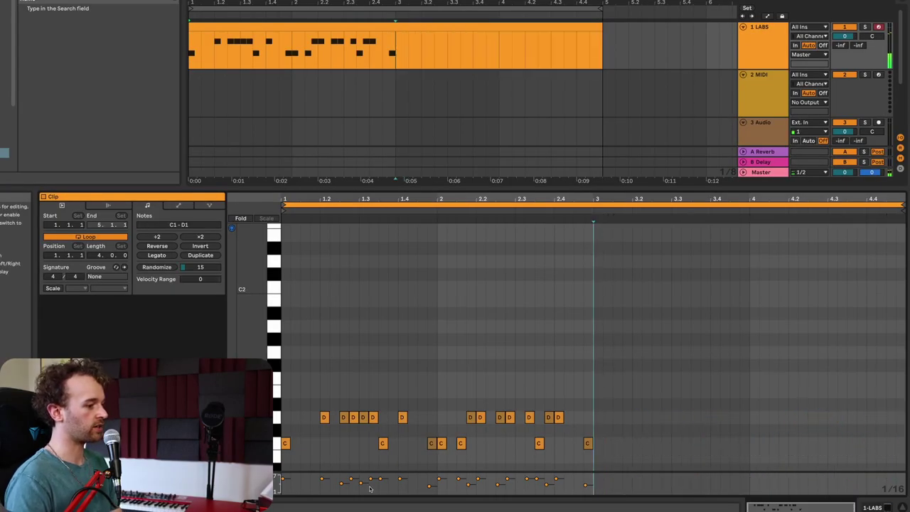
left_click_drag(590, 464, 281, 332)
key("ctrl+d")
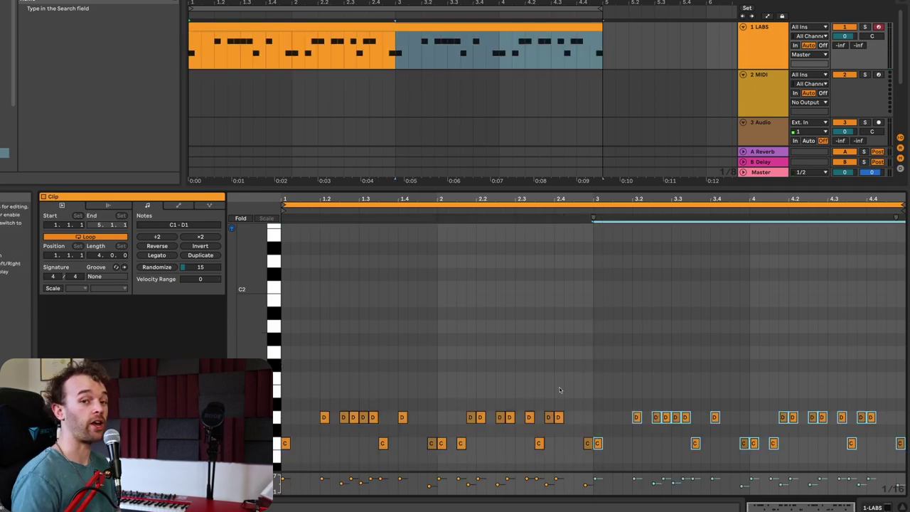
left_click(671, 384)
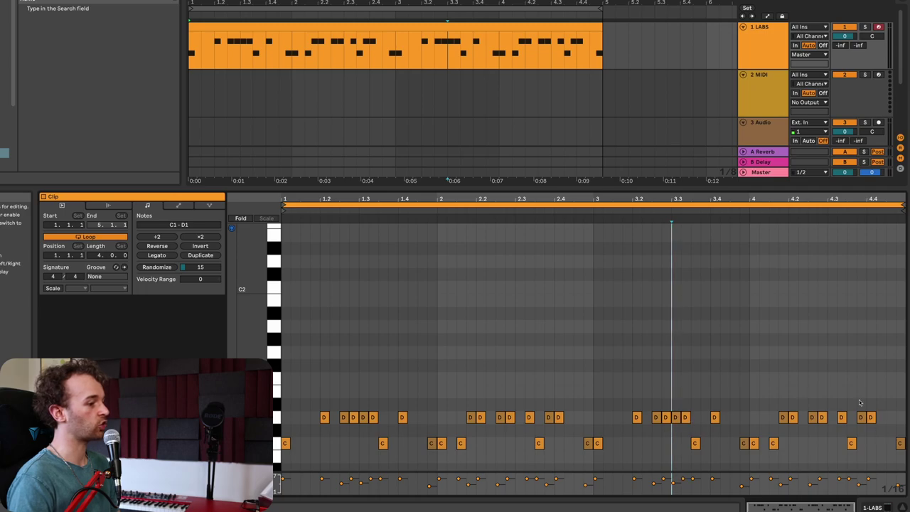
key("space")
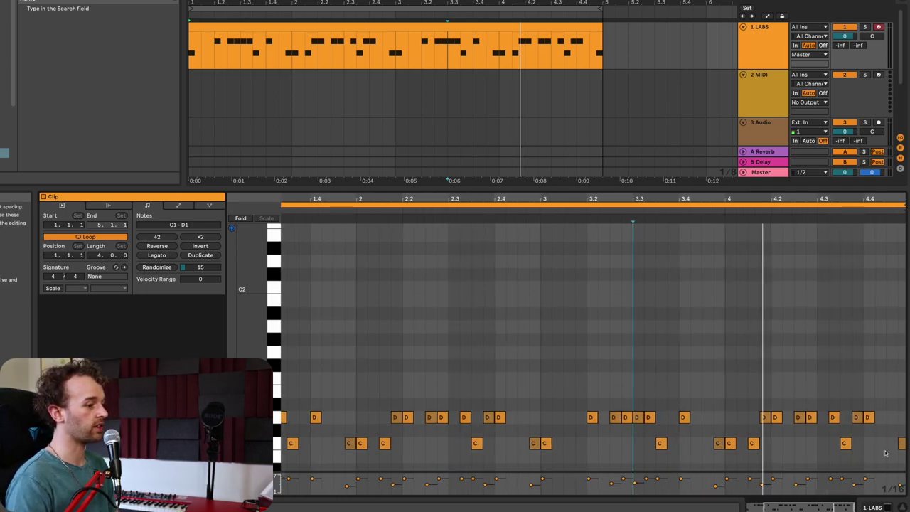
Vary bar 4: move the C1 kick to about 4.2 and add D1 hits near 4.1.3, 4.3 and 4.4.
key("plus")
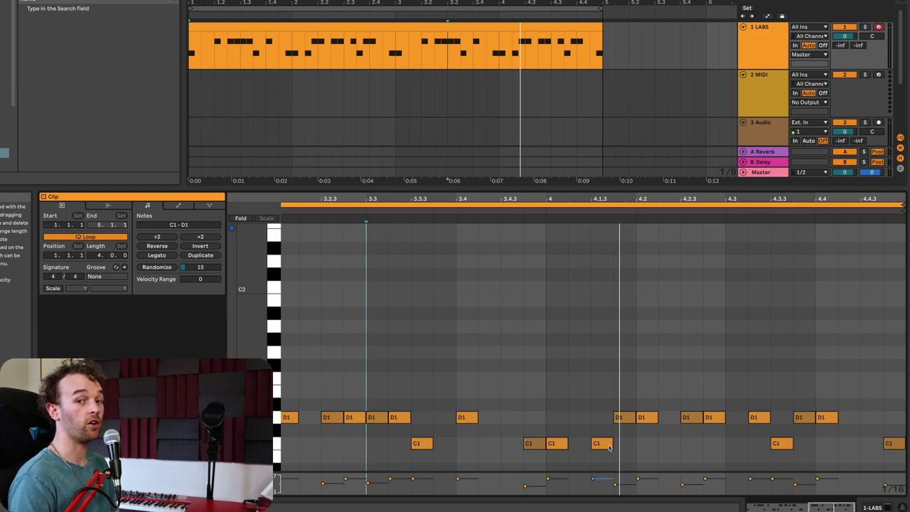
left_click(603, 444)
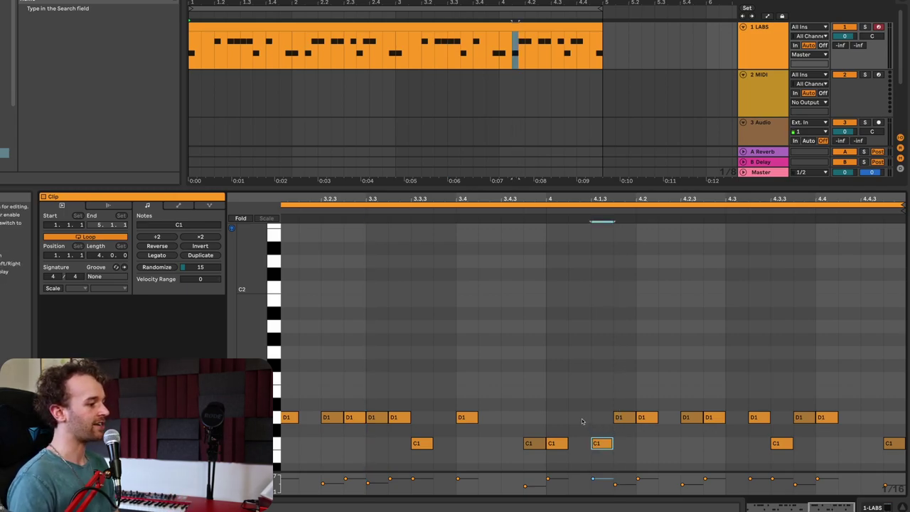
double_click(581, 420)
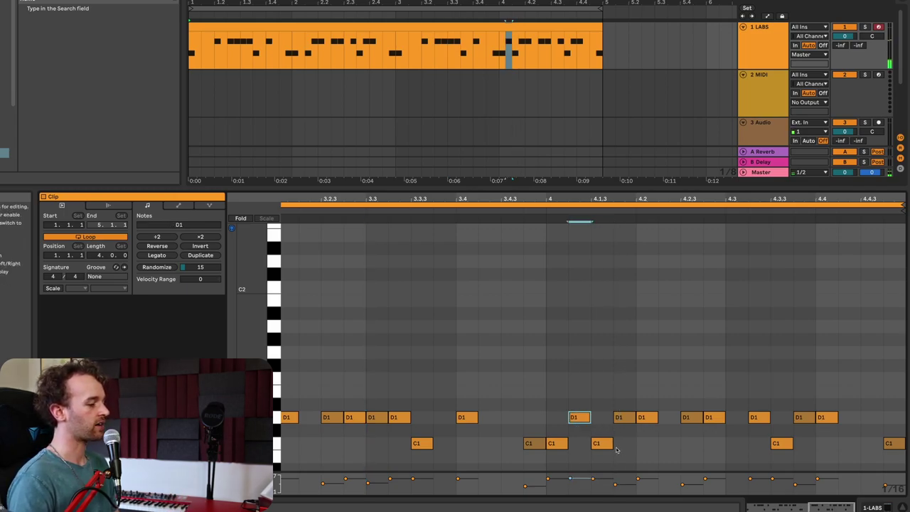
left_click_drag(602, 445, 668, 447)
left_click_drag(718, 422, 694, 424)
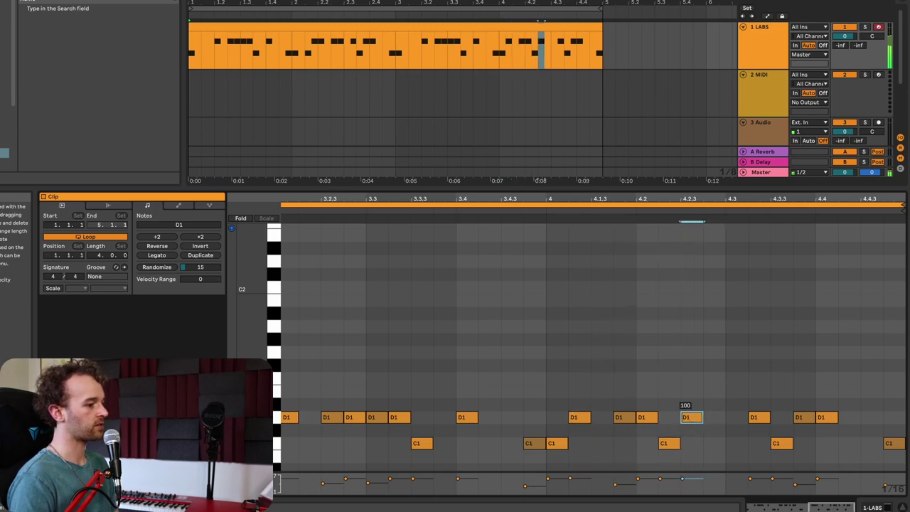
double_click(737, 420)
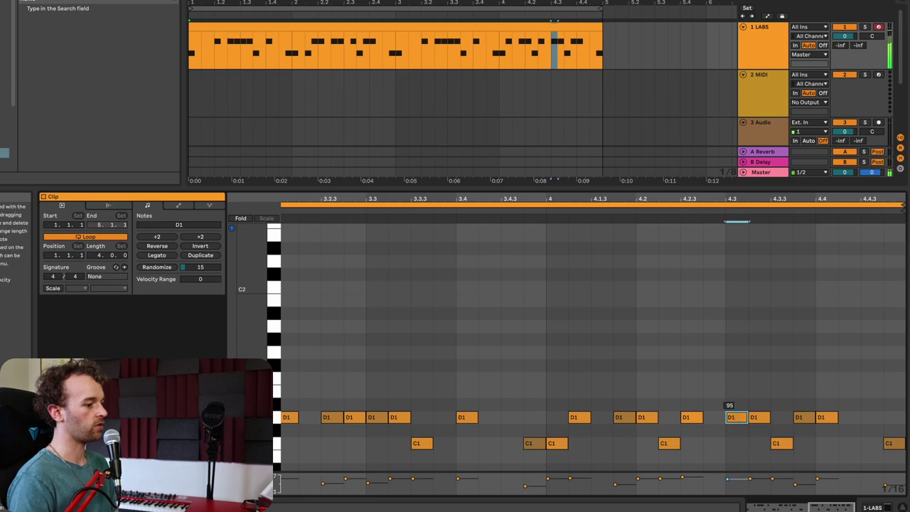
double_click(846, 417)
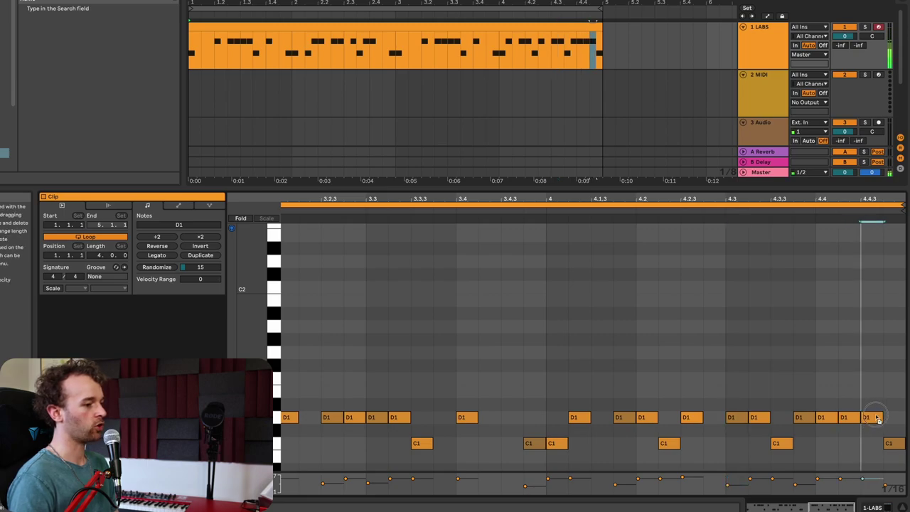
left_click(873, 417)
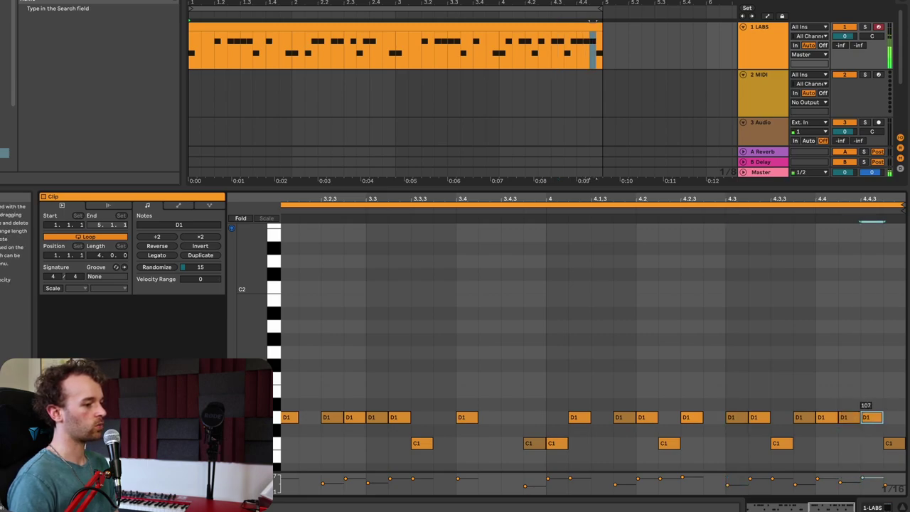
left_click(652, 280)
key("z")
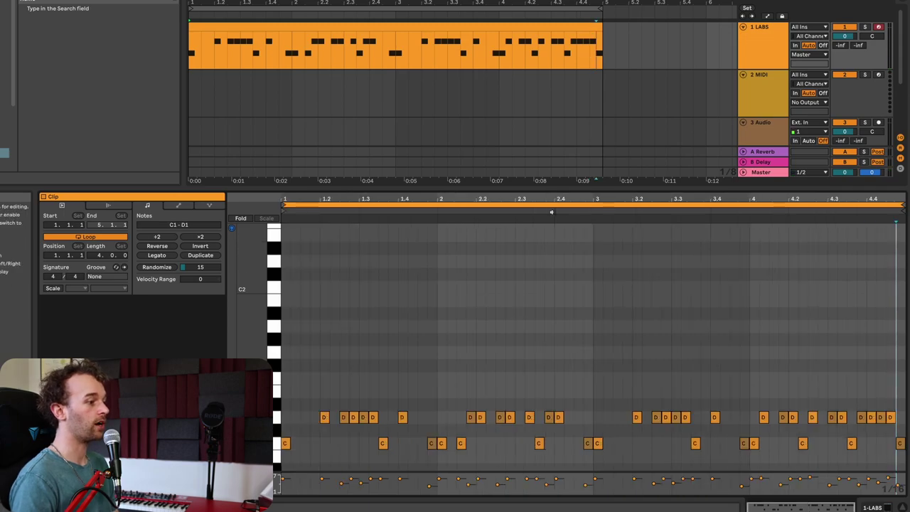
left_click(735, 210)
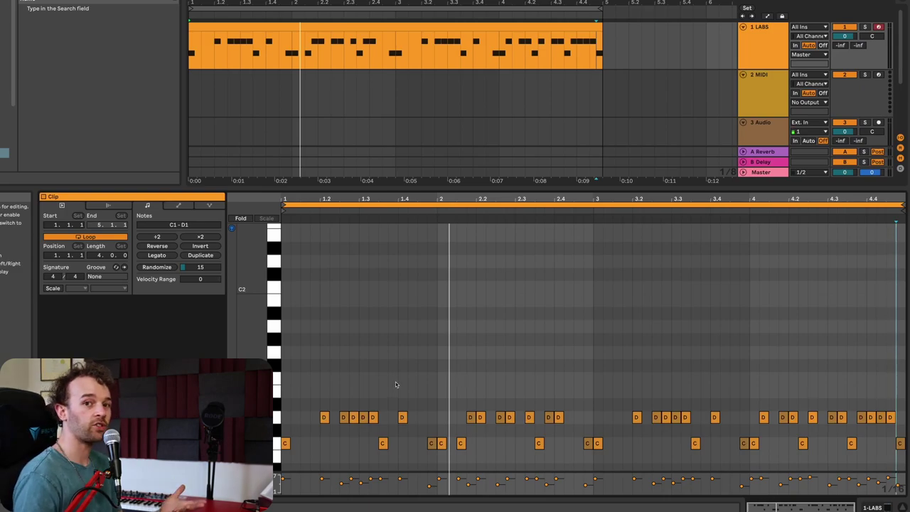
Draw an F#1 hi-hat at the clip start and keep duplicating it until sixteenths fill all four bars.
key("space")
left_click(289, 369)
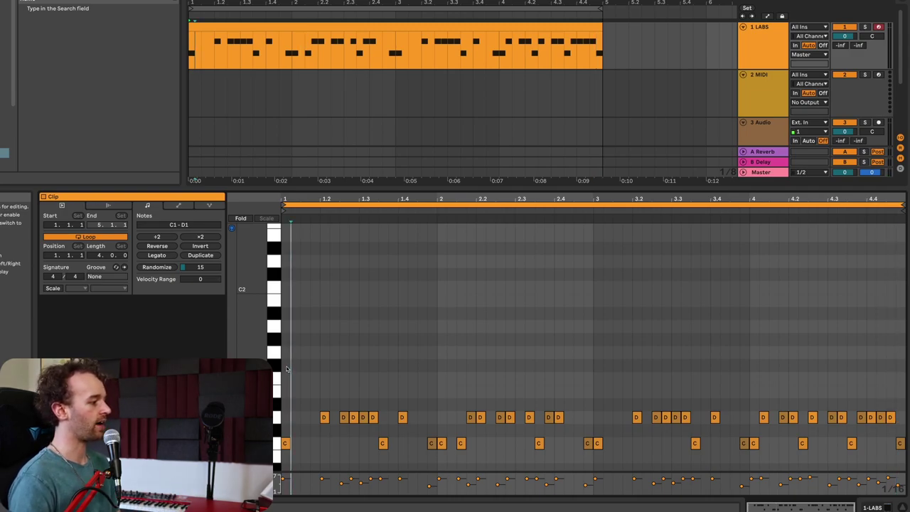
double_click(286, 366)
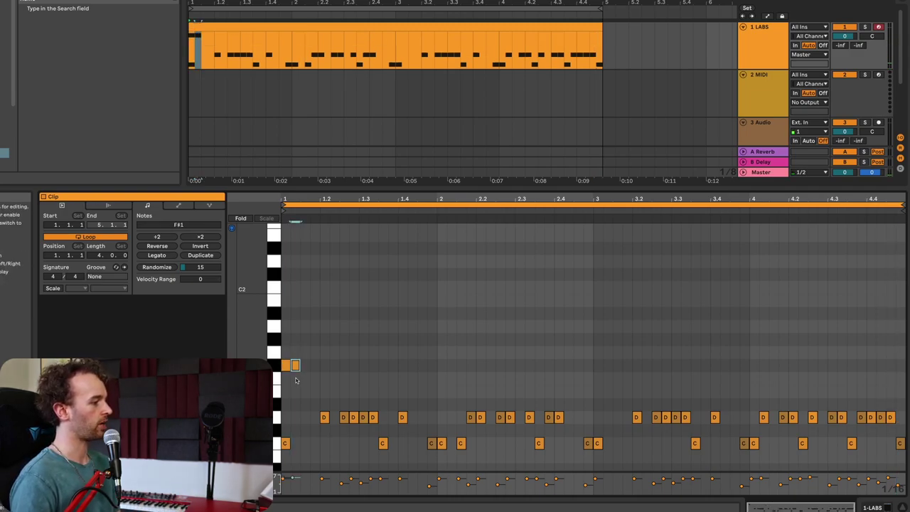
key("ctrl+d")
left_click(286, 364, "shift")
key("ctrl+d")
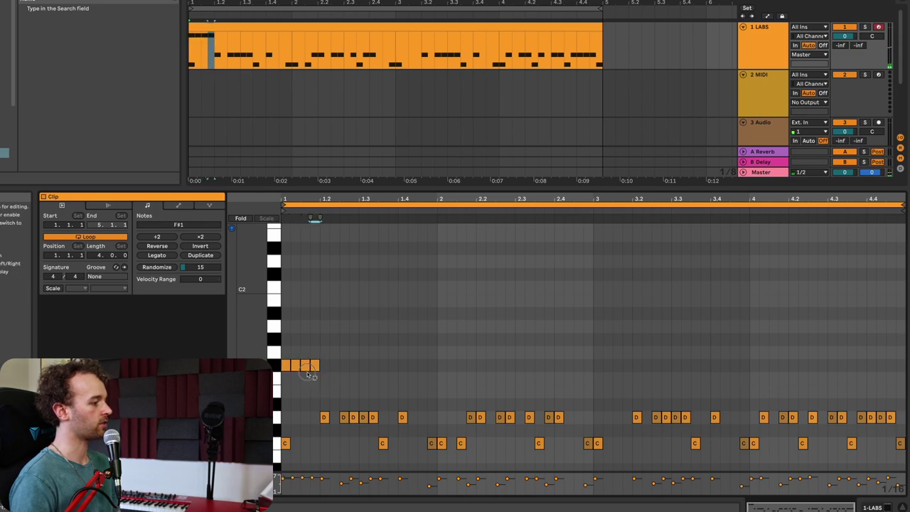
left_click(286, 364, "shift")
key("ctrl+d")
left_click(271, 366, "shift")
key("ctrl+d")
left_click(271, 365, "shift")
key("ctrl+d")
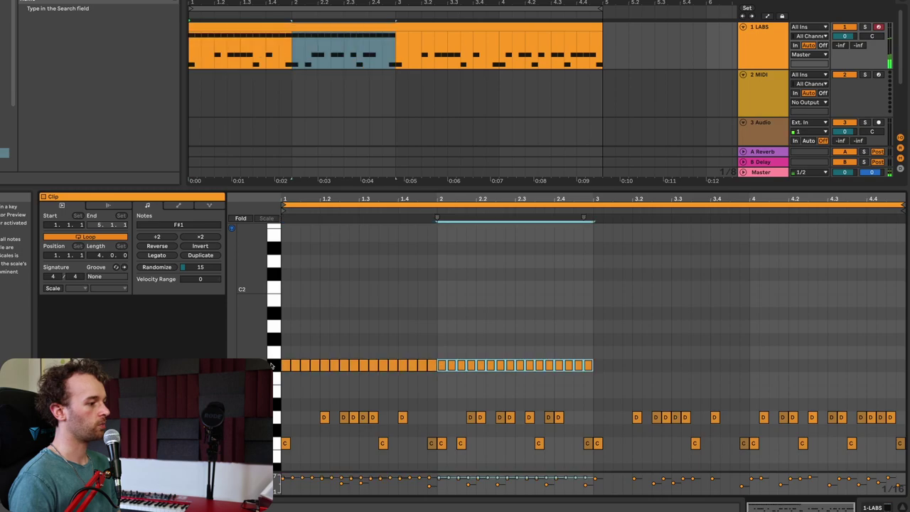
left_click(271, 366, "shift")
key("ctrl+d")
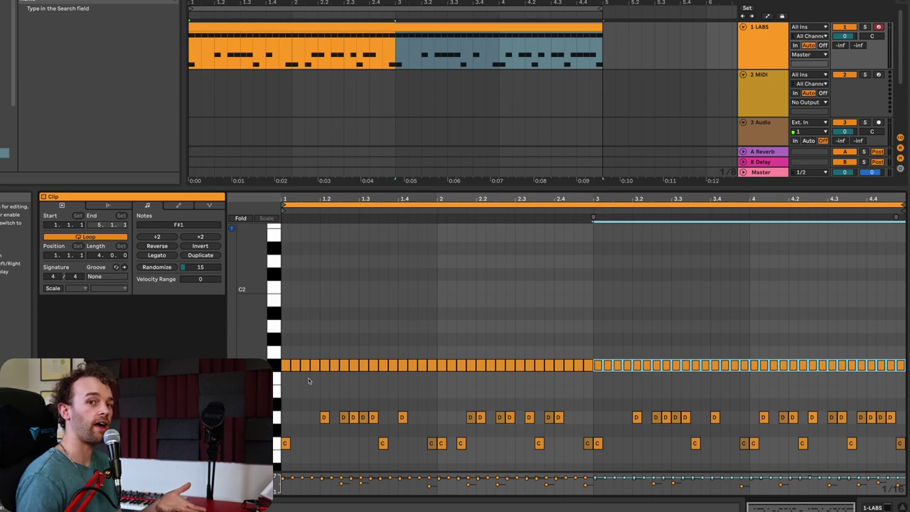
key("space")
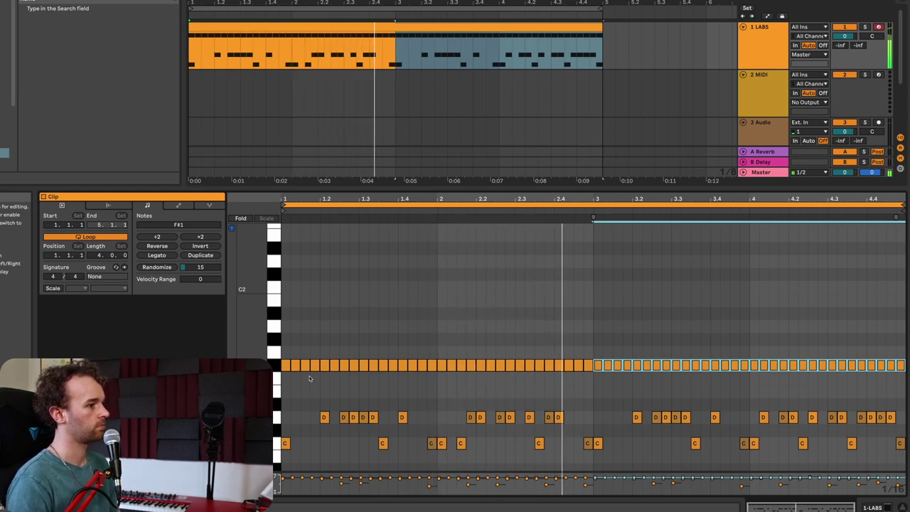
key("space")
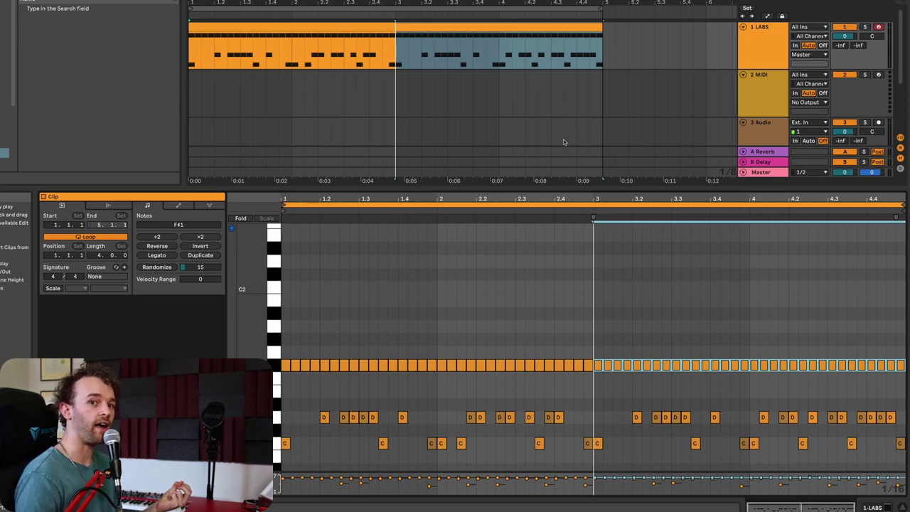
Check the velocities of several individual F#1 hi-hat notes.
left_click(308, 381)
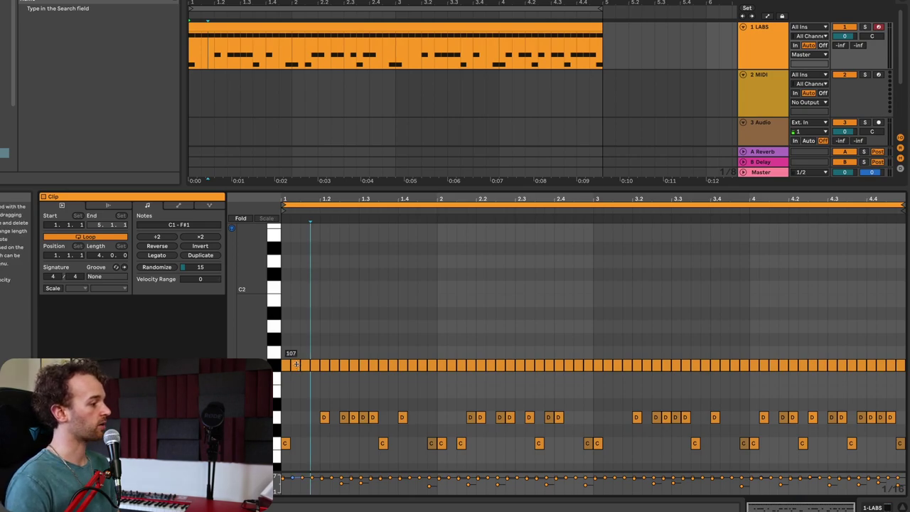
left_click(296, 365)
left_click(315, 365)
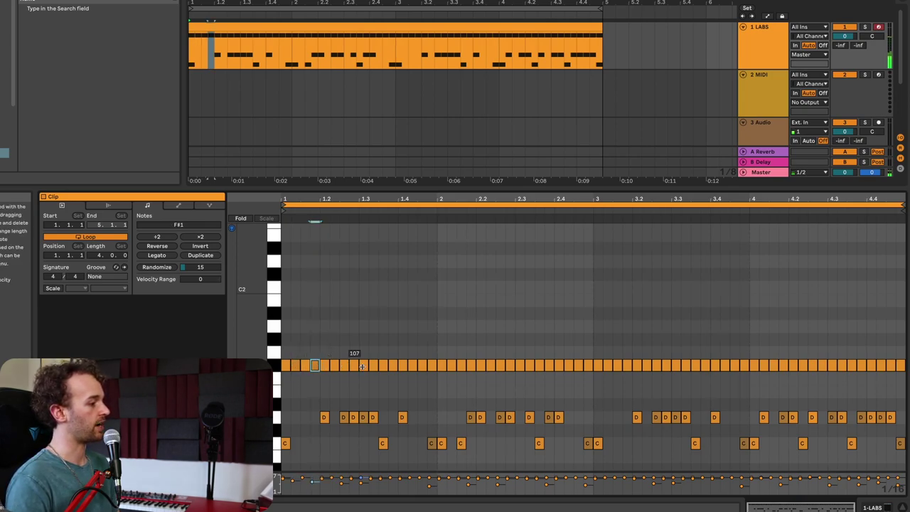
left_click(343, 364)
left_click(403, 365)
left_click(432, 365)
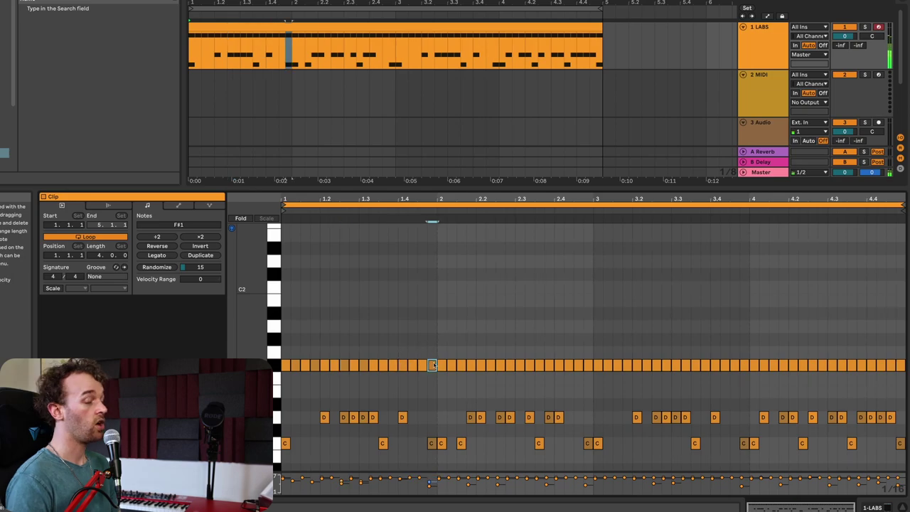
Select the whole F#1 row, randomize velocities and set Velocity Range to +10.
left_click(276, 368)
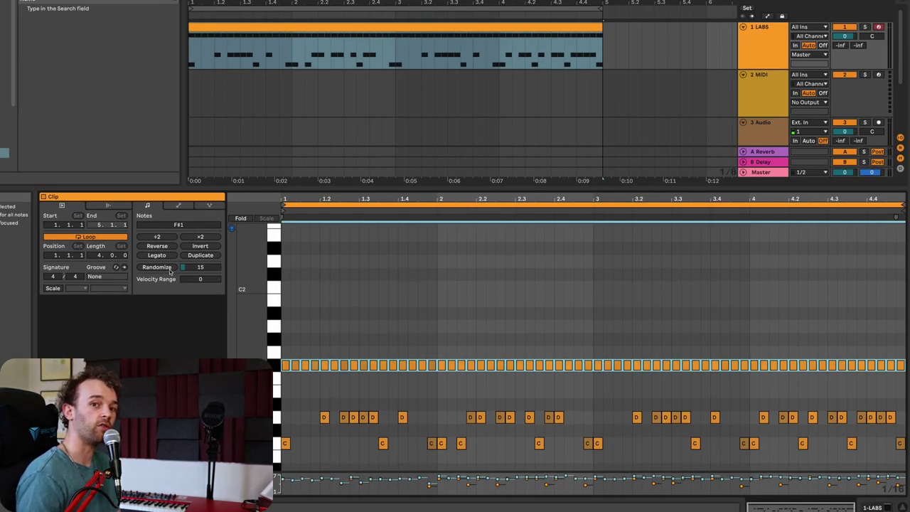
left_click(467, 354)
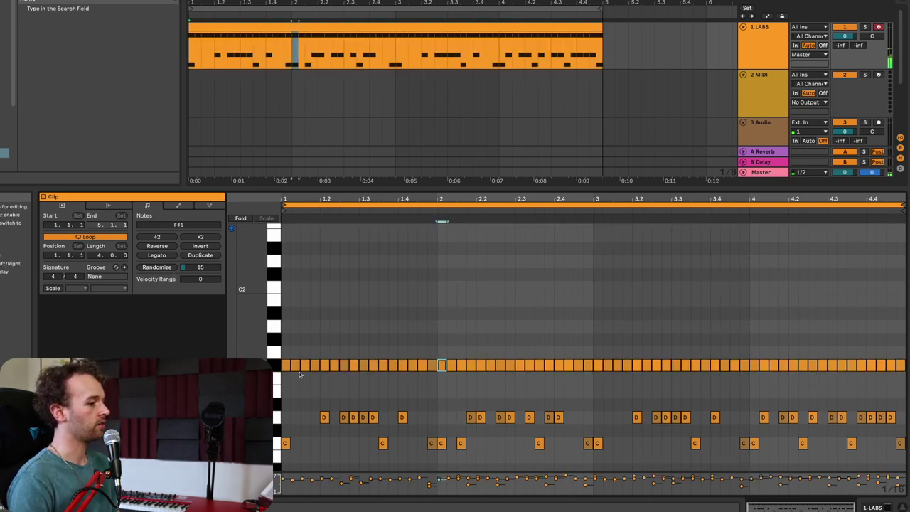
left_click(275, 368)
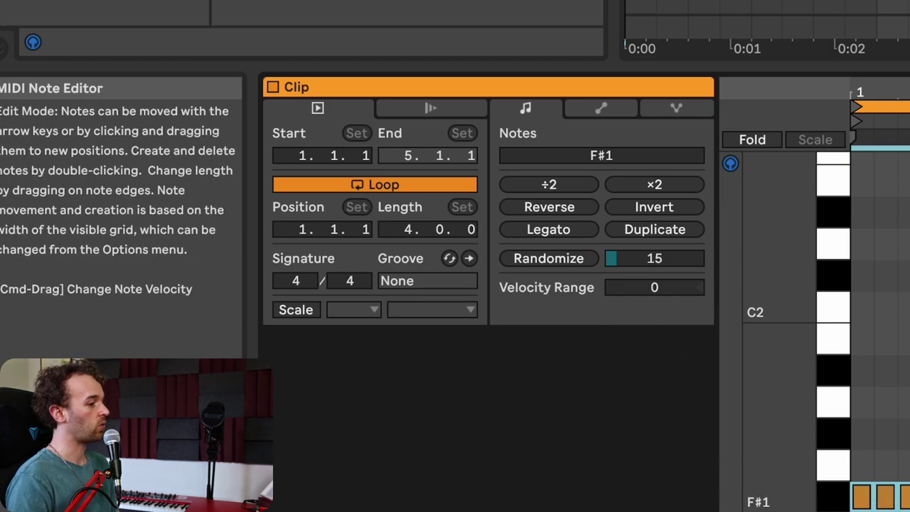
left_click_drag(652, 289, 652, 280)
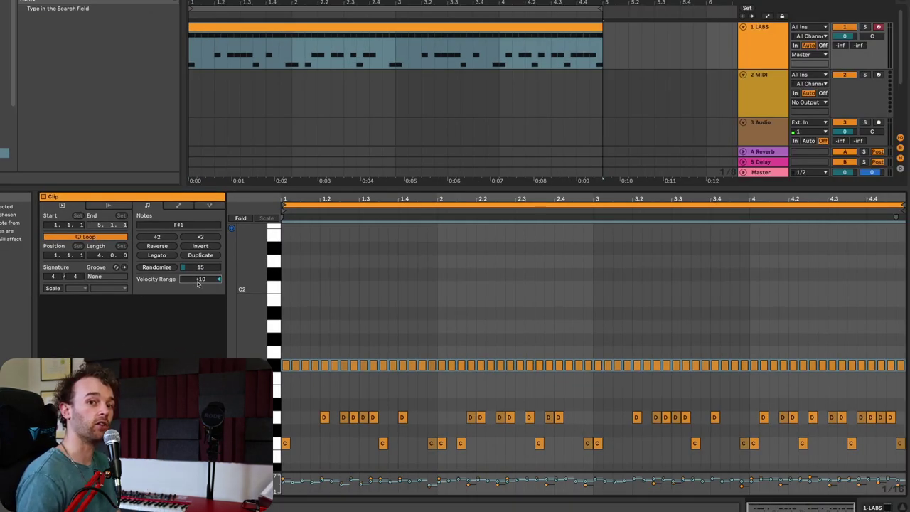
key("space")
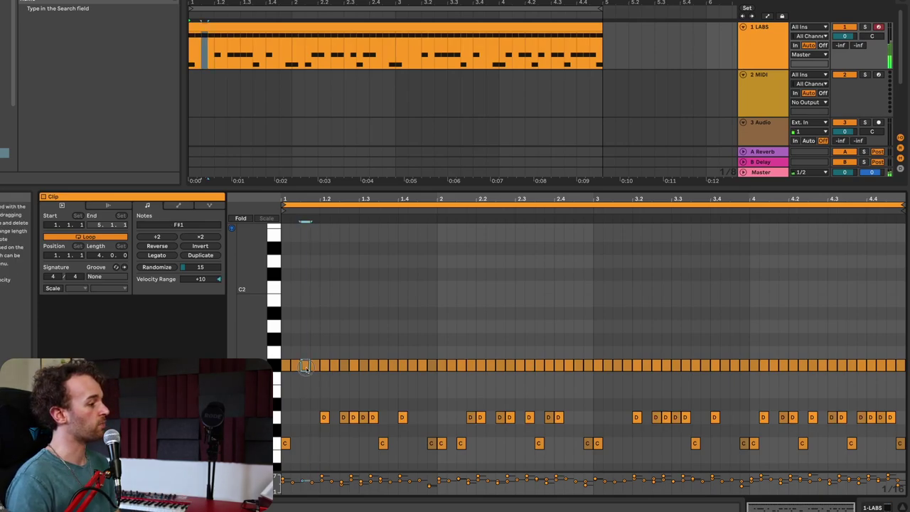
Move one hi-hat up to A#1 and duplicate it so it repeats.
left_click_drag(308, 365, 303, 315)
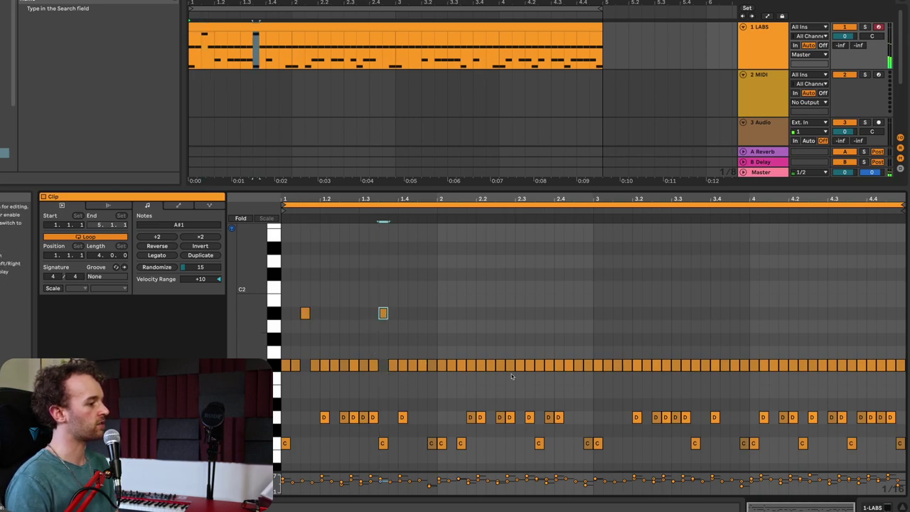
key("space")
key("ctrl+d")
key("ctrl+d")
key("ctrl+d")
key("ctrl+d")
key("ctrl+d")
key("ctrl+d")
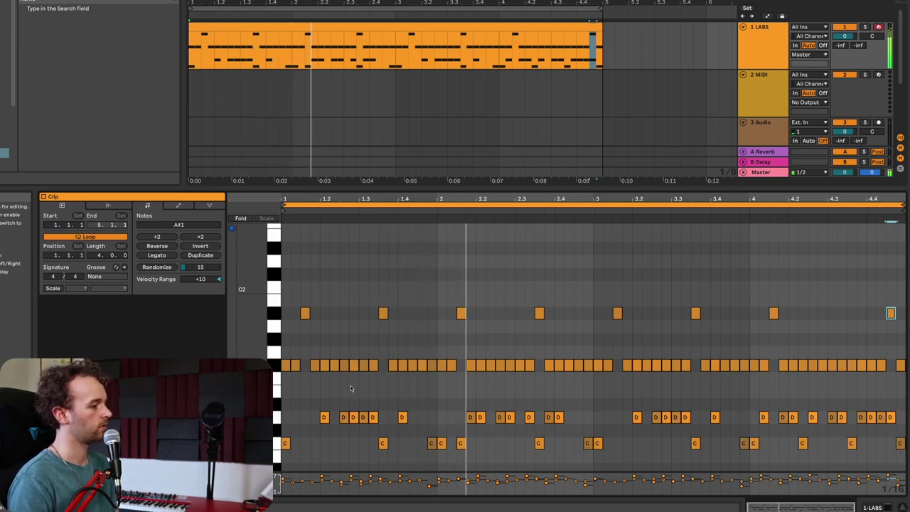
key("space")
key("space")
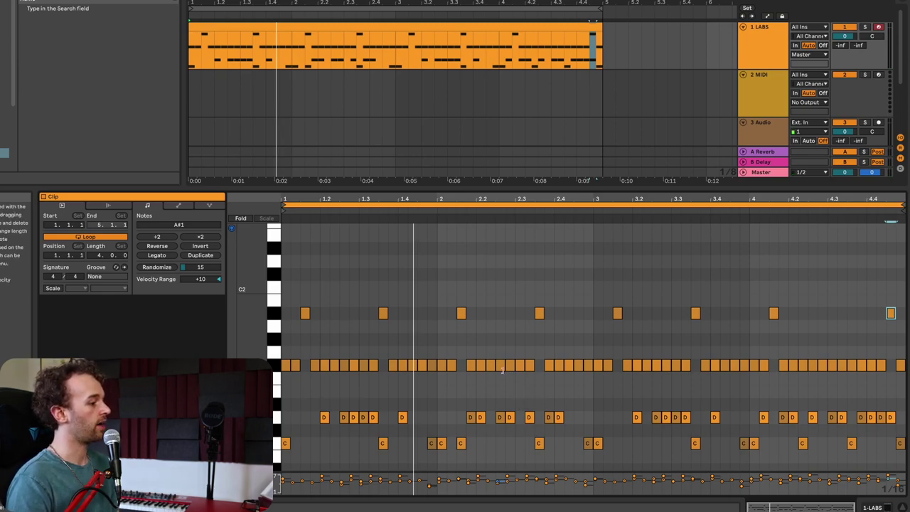
Add an A#1 hit at 4.2, lengthen the A#1 note near 1.4 and duplicate it twice.
double_click(802, 354)
left_click_drag(806, 321, 808, 324)
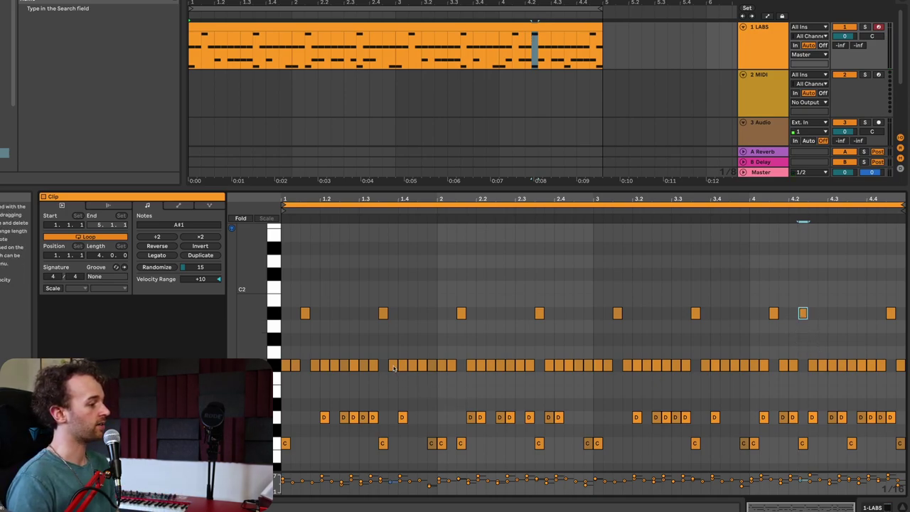
left_click_drag(389, 312, 395, 313)
key("ctrl+d")
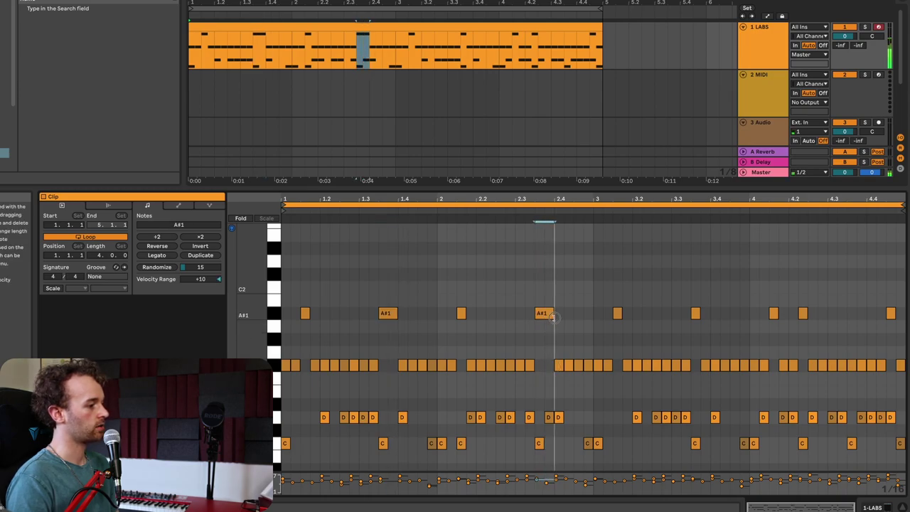
key("ctrl+d")
key("space")
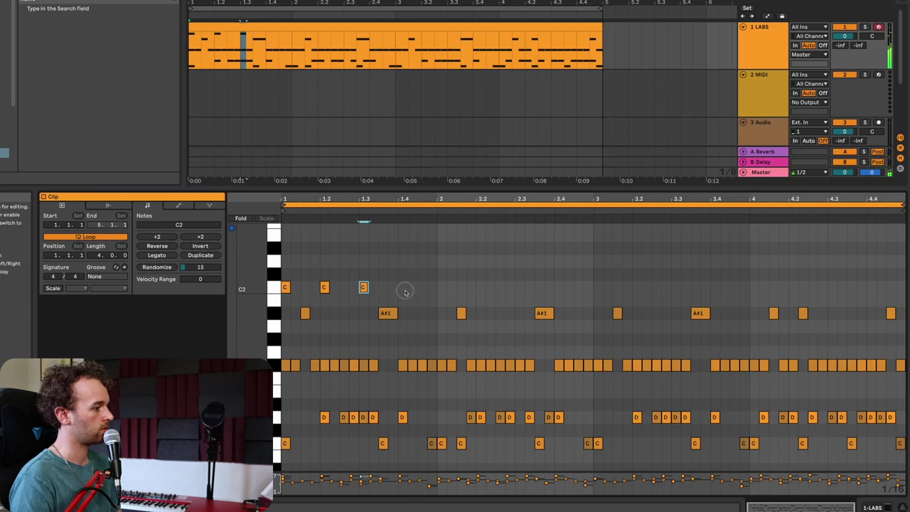
Duplicate the C2 beat notes so they repeat across all four bars.
left_click(274, 289)
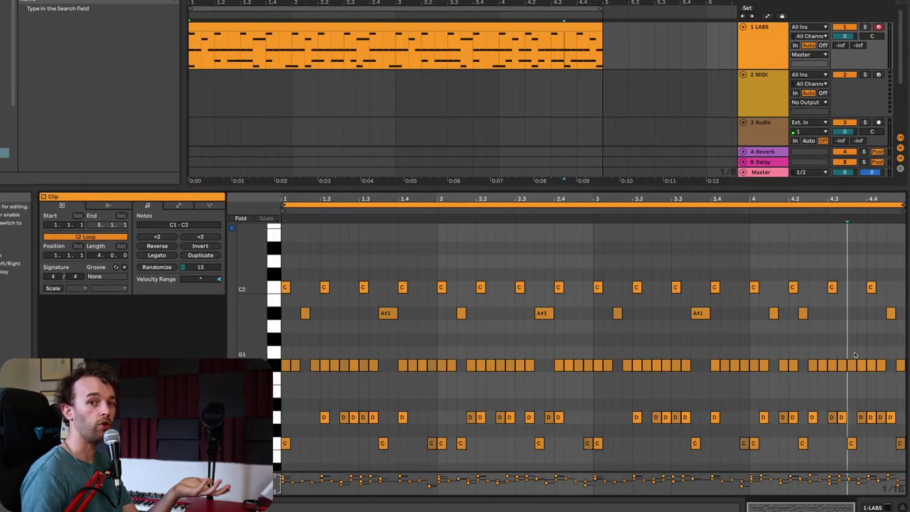
scroll(292, 367, "up", 3)
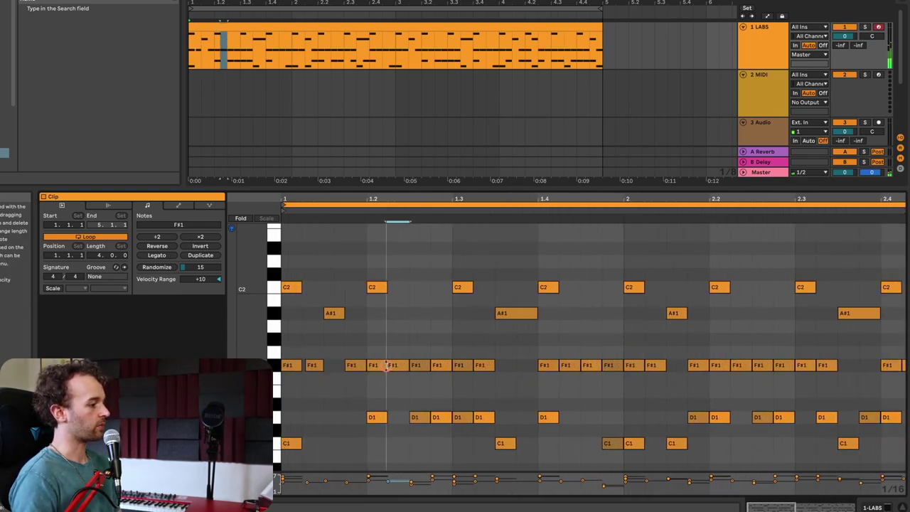
left_click(446, 367)
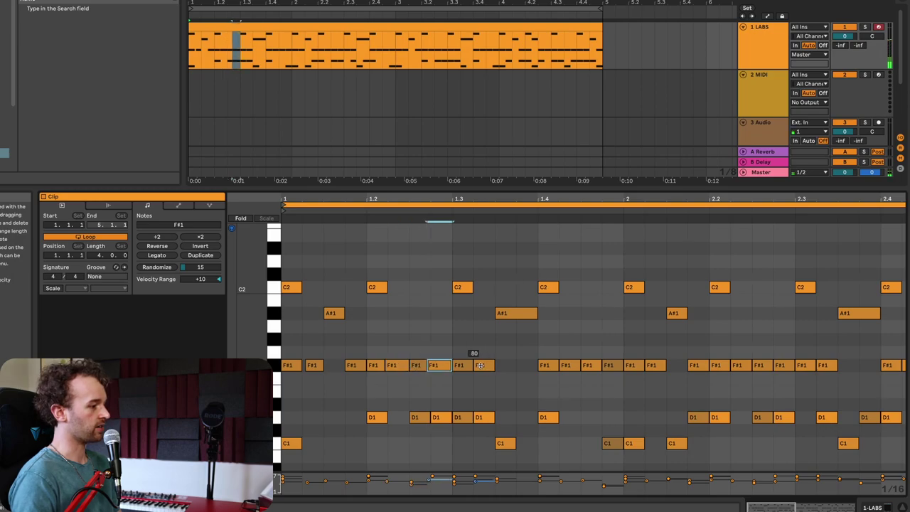
left_click(633, 365)
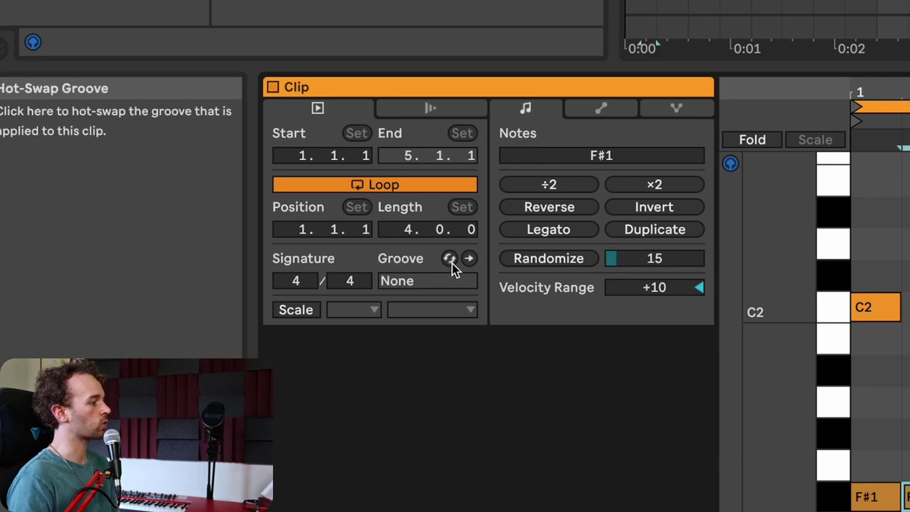
Hot-swap the clip's groove to Swing 16ths 59.agr from the Grooves library.
left_click(450, 260)
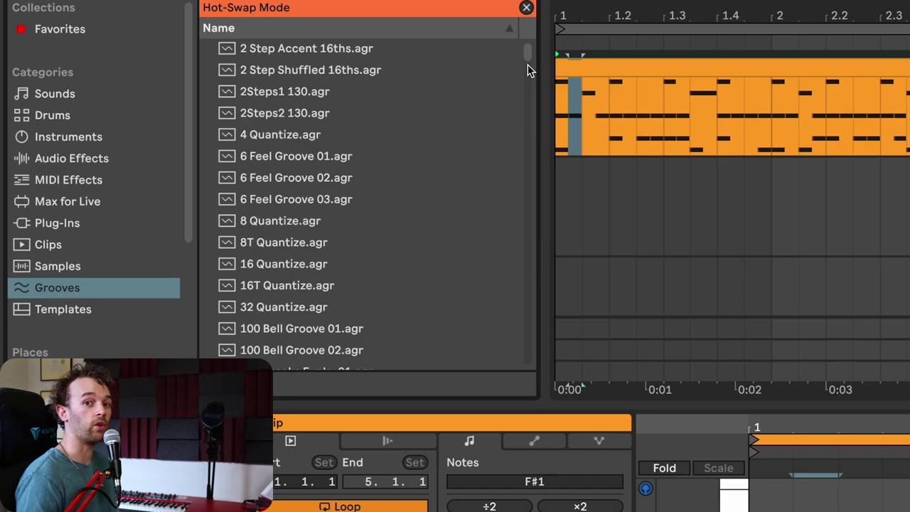
left_click_drag(527, 53, 514, 246)
left_click(283, 163)
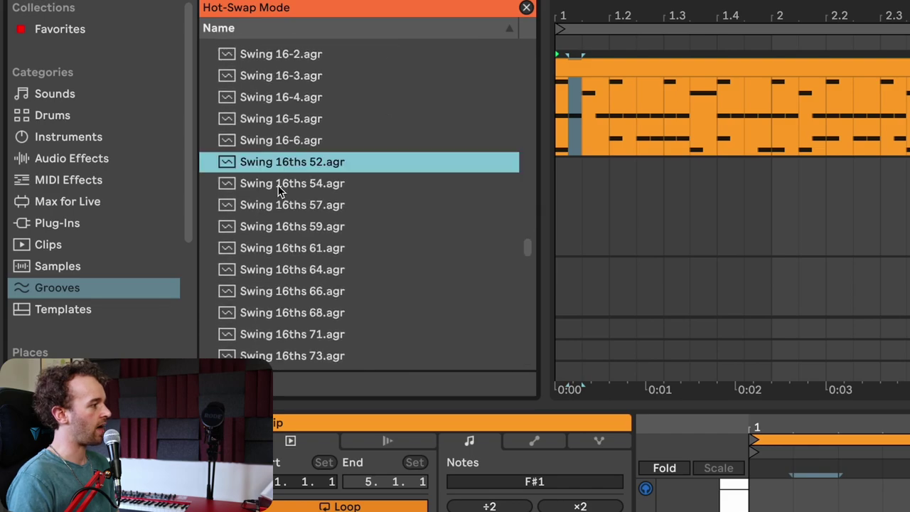
double_click(292, 227)
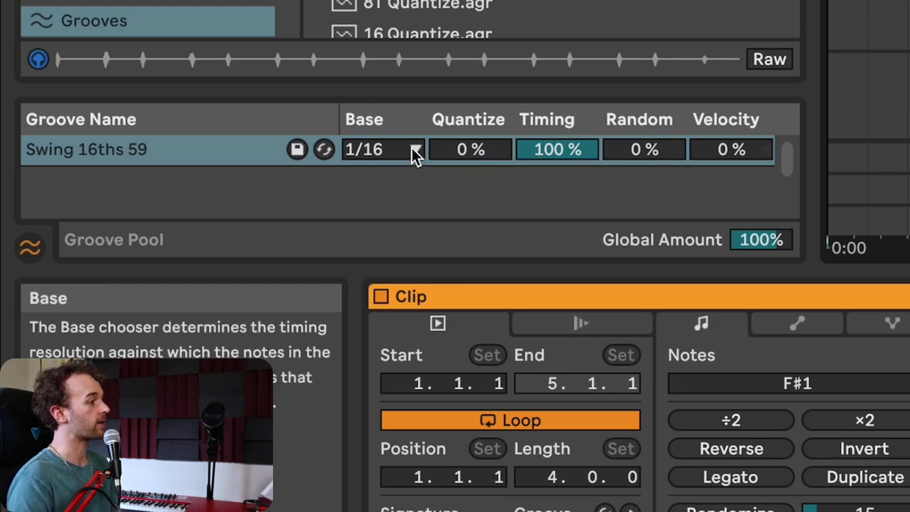
Set the Swing 16ths 59 groove to Timing 13 %, Random 24 % and Quantize 41 %.
left_click(566, 151)
left_click_drag(566, 151, 567, 160)
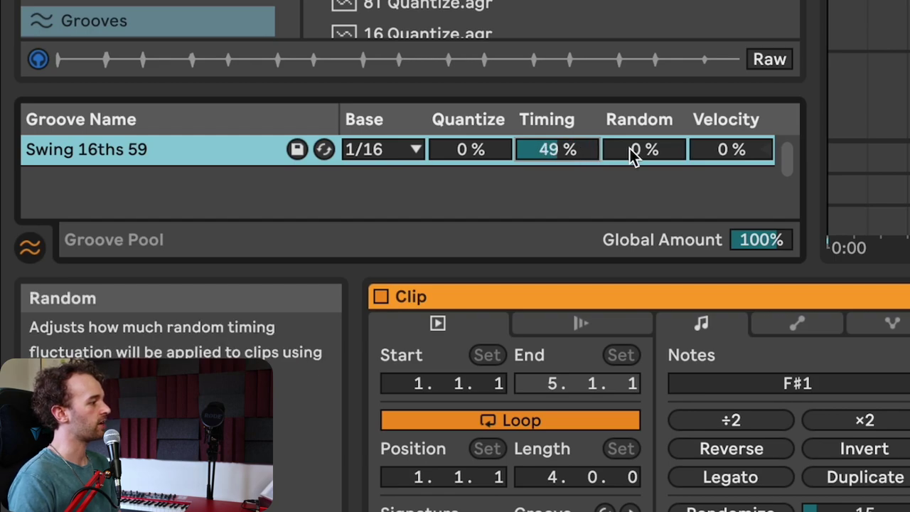
left_click_drag(632, 156, 631, 141)
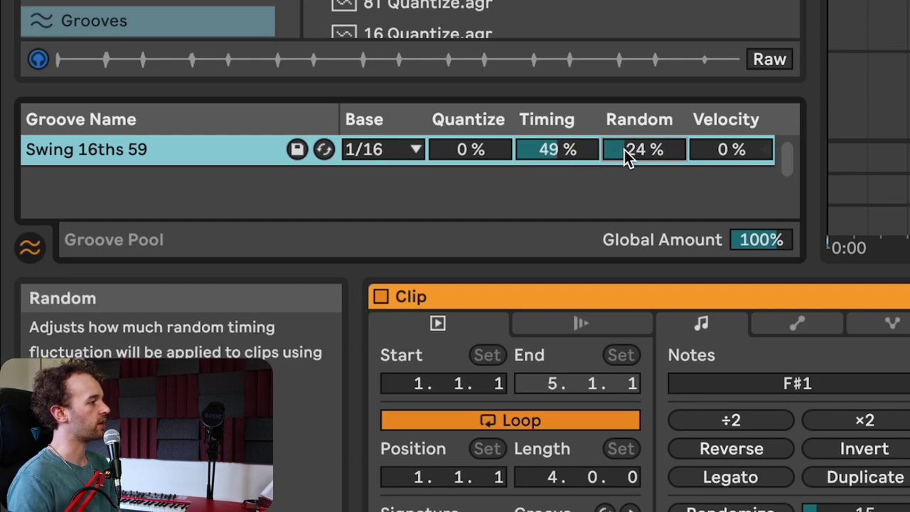
left_click_drag(469, 153, 469, 138)
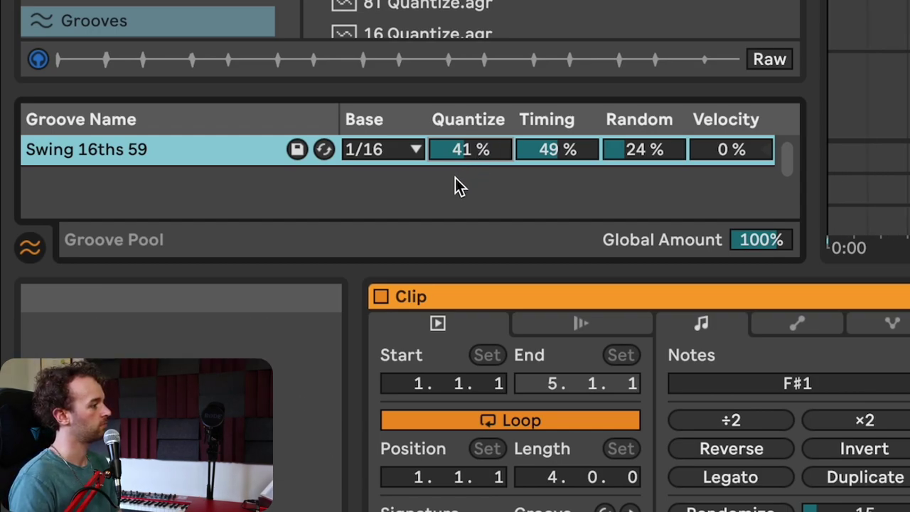
left_click_drag(564, 152, 564, 160)
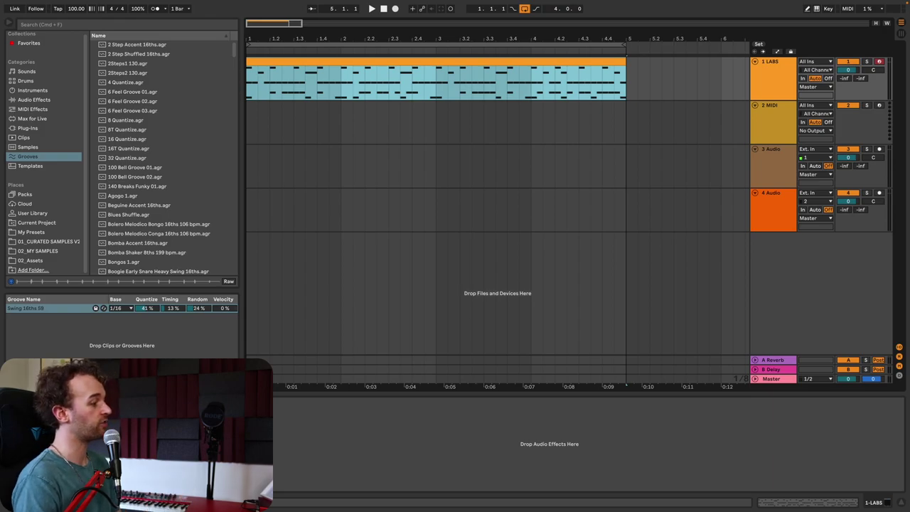
Load Shifter onto the LABS drum track and raise its Fine to 12.5 Hz during playback.
key("super+f")
type("shifter")
key("Return")
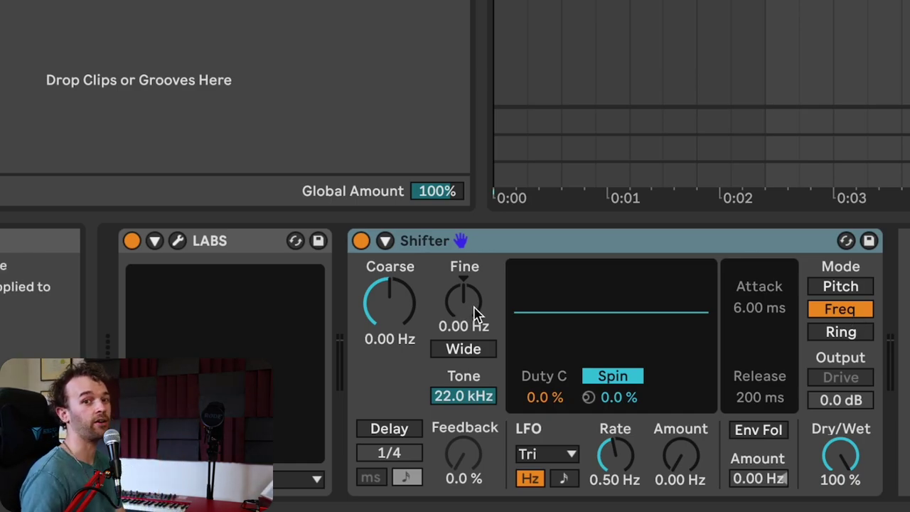
key("space")
left_click_drag(473, 313, 481, 330)
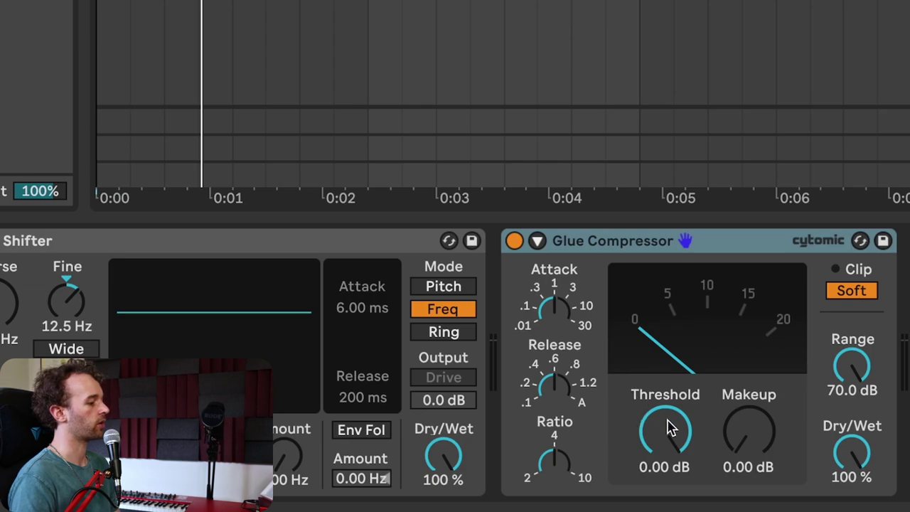
Pull the Glue Compressor threshold down and add 6.94 dB of makeup gain.
left_click_drag(668, 427, 668, 469)
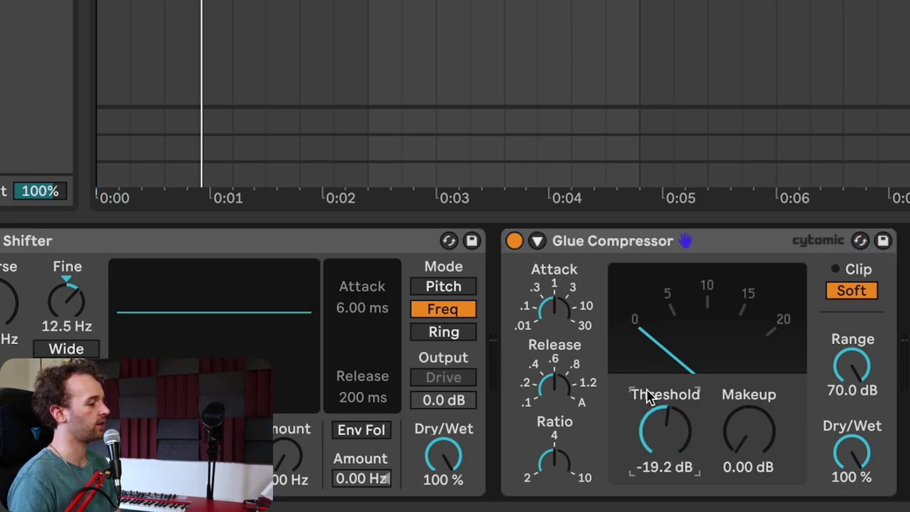
mouse_move(741, 449)
left_mouse_down()
mouse_move(743, 426)
mouse_move(746, 454)
left_mouse_up()
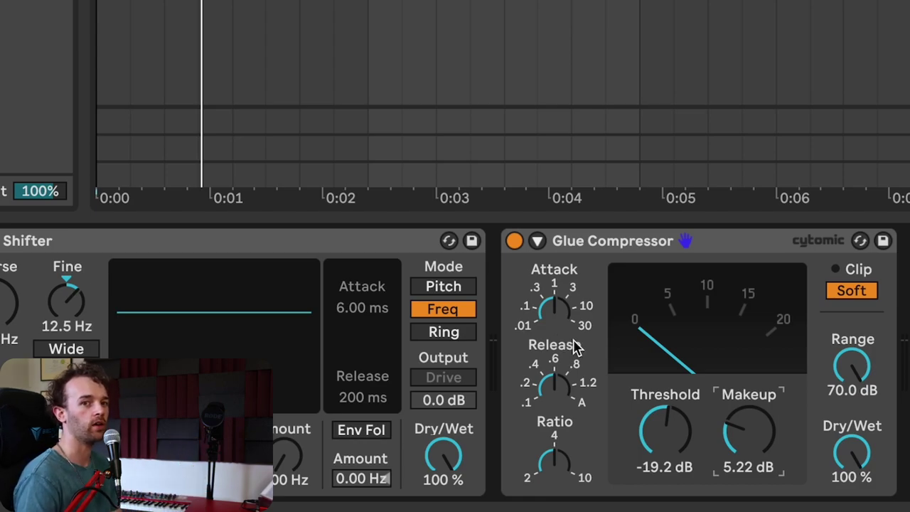
left_click(553, 309)
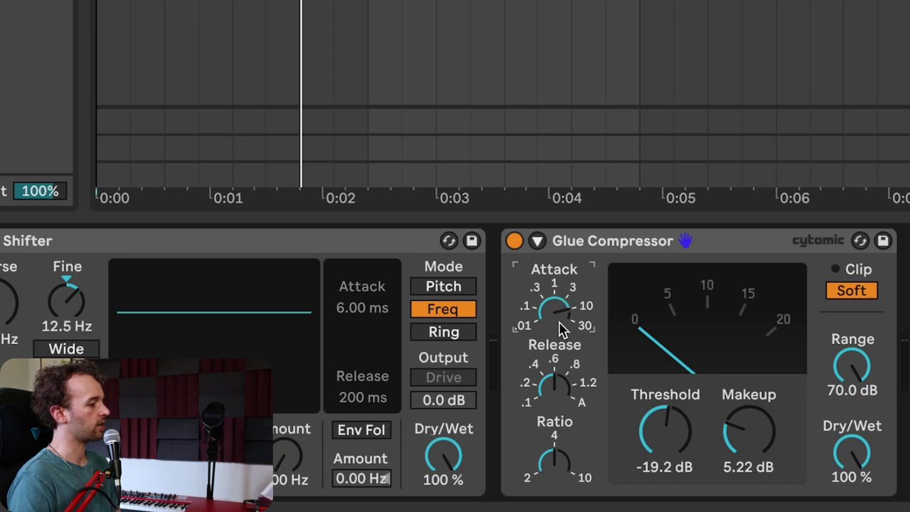
left_click(555, 391)
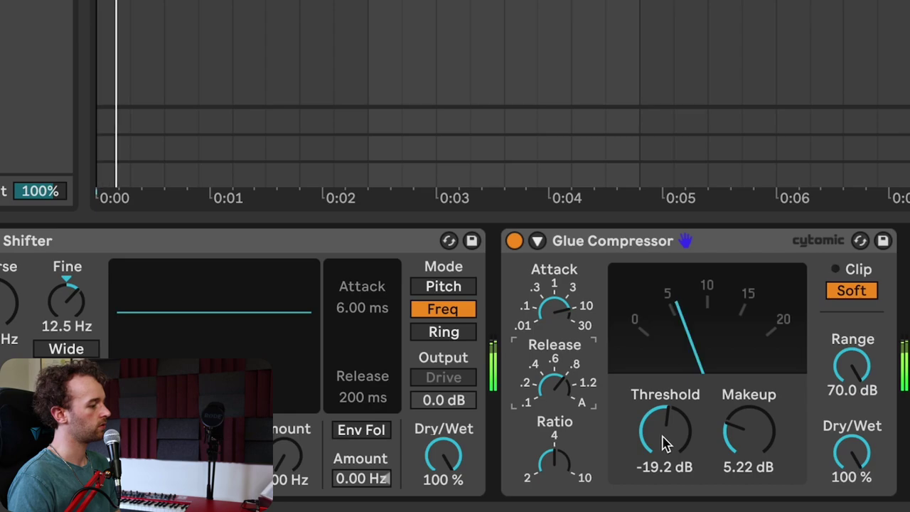
left_click_drag(625, 435, 747, 426)
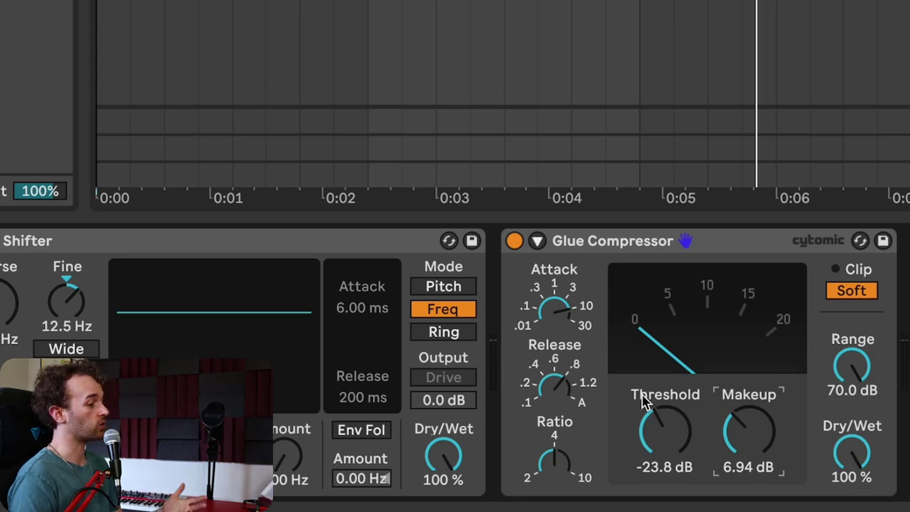
Switch on the compressor's sidechain EQ and nudge the threshold to about −24.9 dB.
left_click(537, 243)
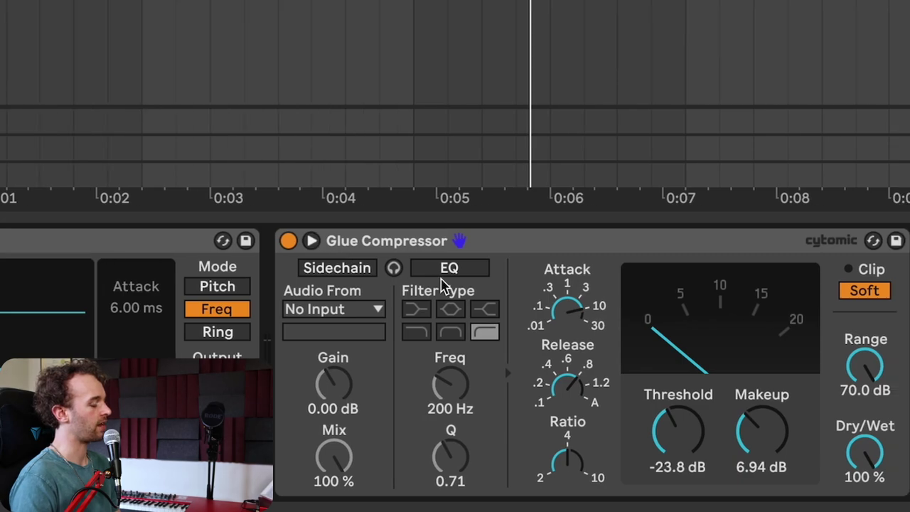
left_click(443, 274)
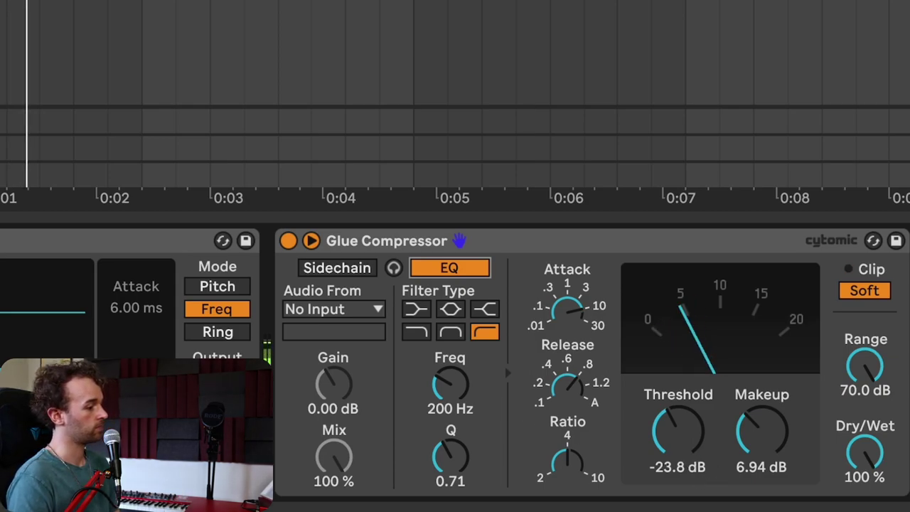
left_click_drag(681, 466, 724, 459)
Set the Channel EQ to Low 2.1 dB, Mid 2.3 dB at 1.48 kHz, High −0.8 dB, and audition.
left_click(311, 241)
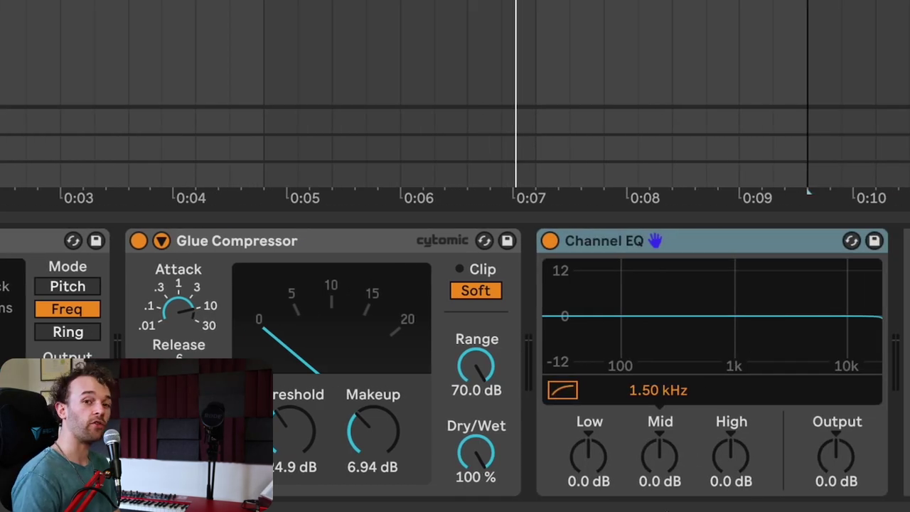
left_click_drag(734, 475, 734, 474)
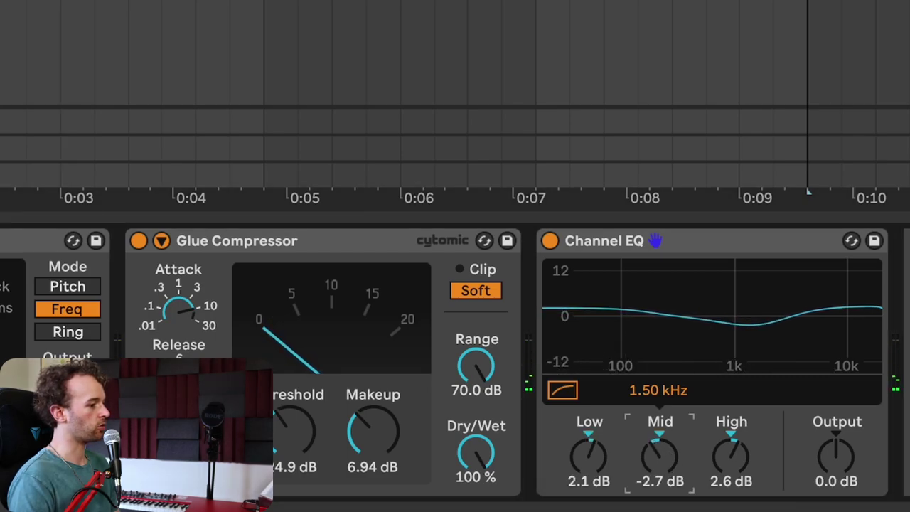
left_click_drag(673, 392, 653, 366)
left_click_drag(655, 461, 655, 454)
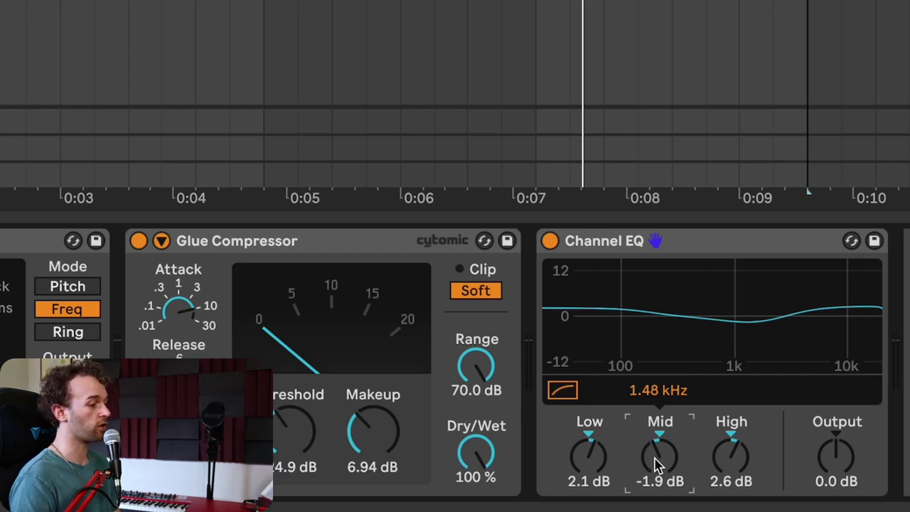
left_click_drag(656, 479, 656, 449)
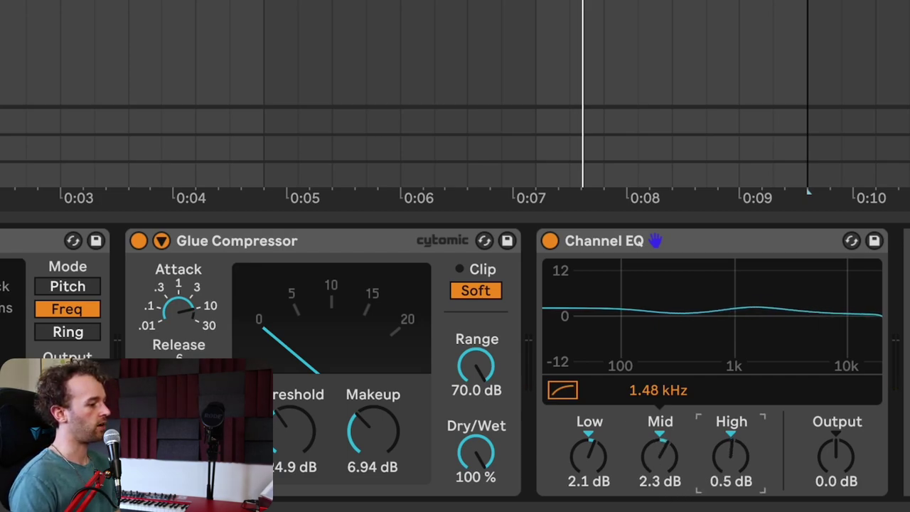
left_click_drag(730, 459, 730, 470)
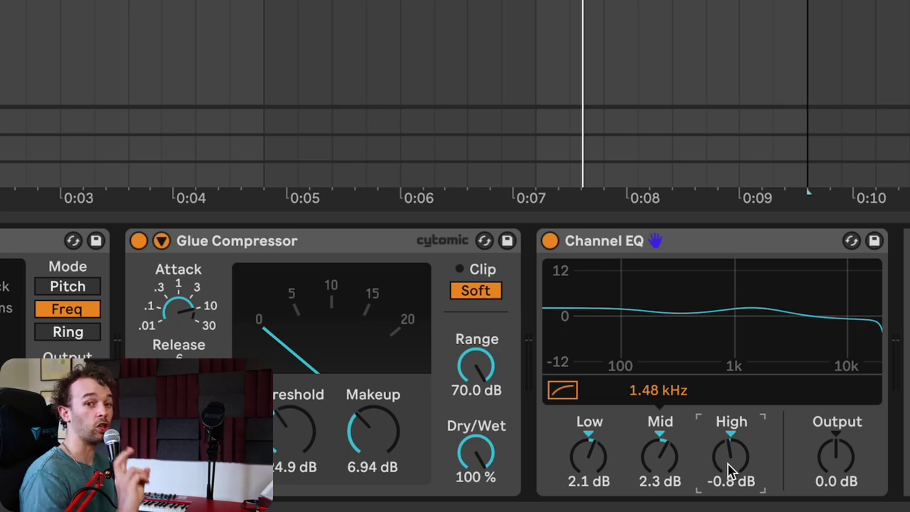
key("space")
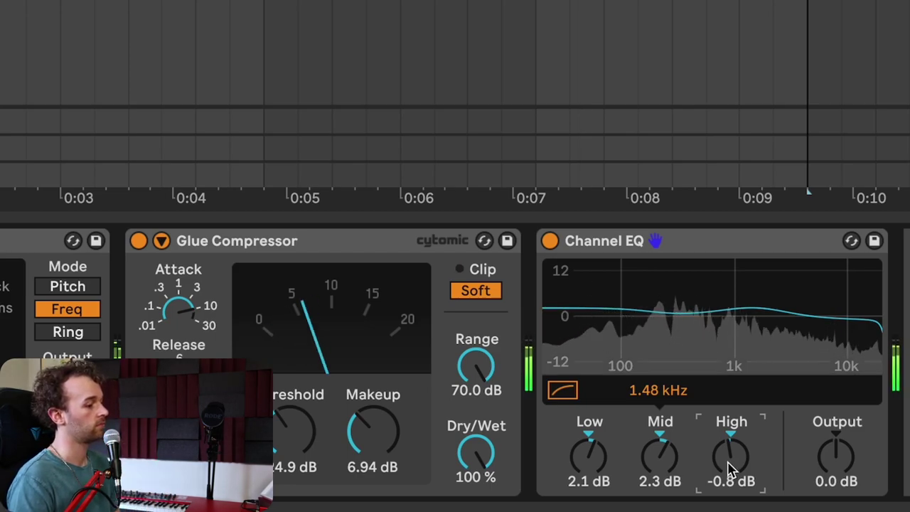
key("space")
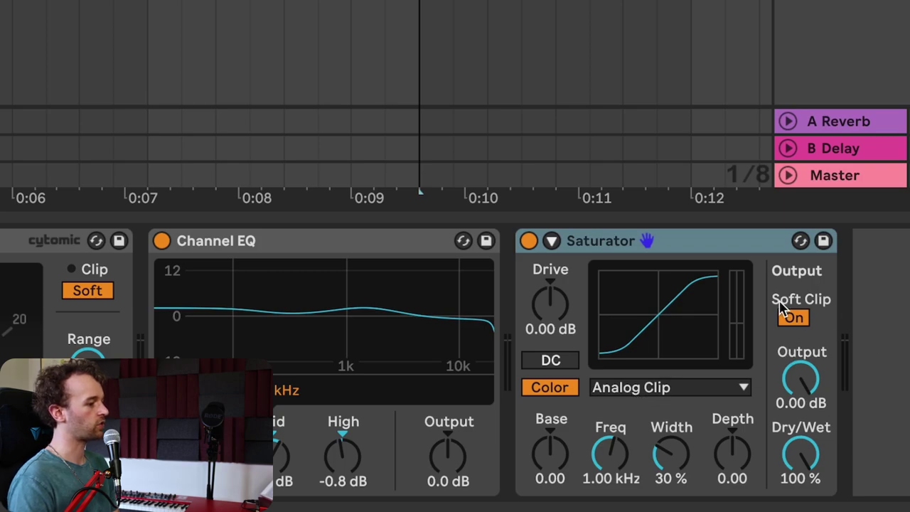
Set the Saturator Output to -5 dB and start the drum playback.
left_click(558, 320)
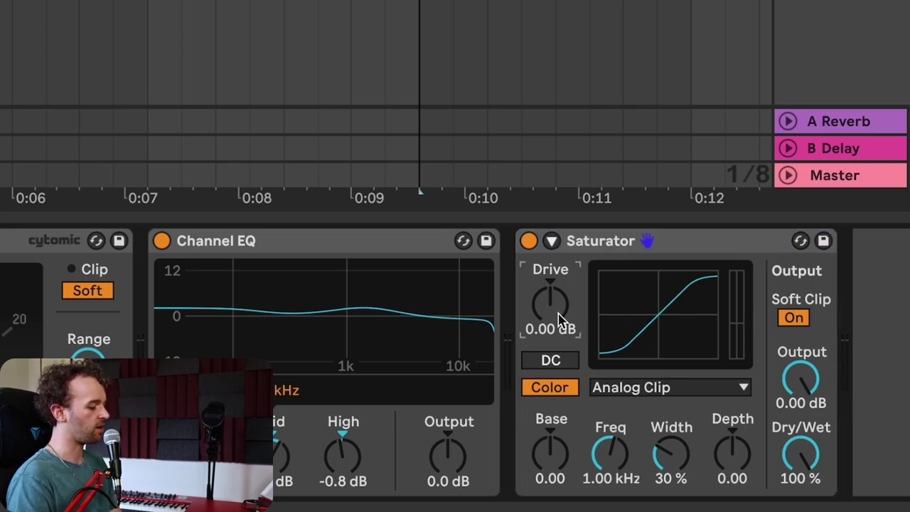
left_click(801, 395)
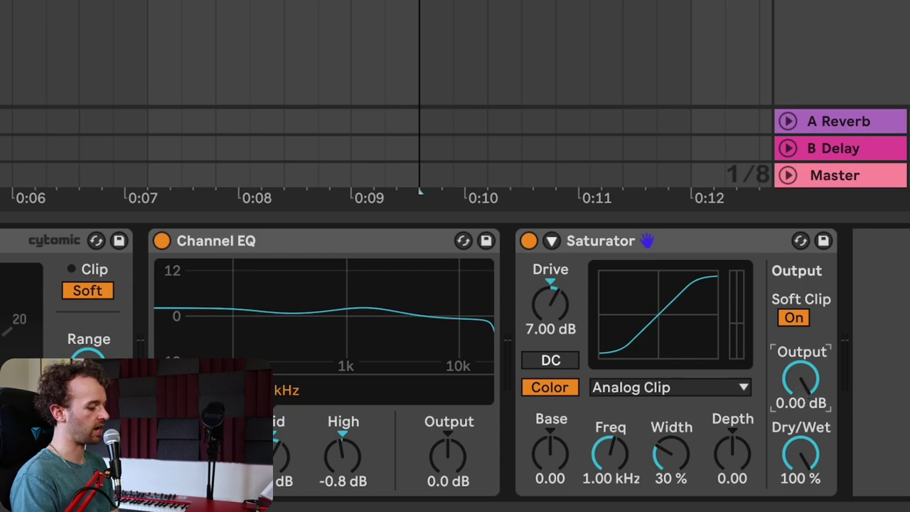
type("-5")
key("Return")
key("space")
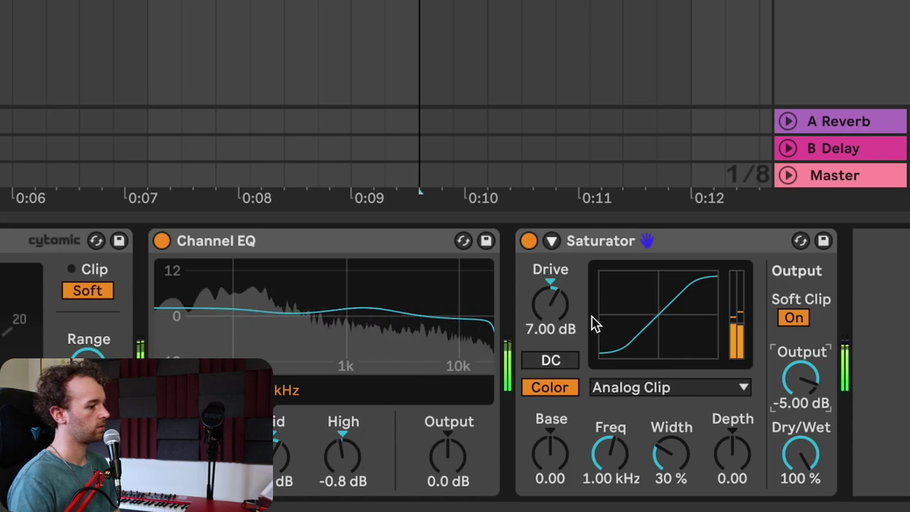
Nudge Saturator drive to 7.09 dB; set Chorus-Ensemble Vibrato to 0.24 Hz, 15% amount, 3.0% warmth.
left_click_drag(544, 324, 544, 323)
left_click_drag(796, 379, 794, 383)
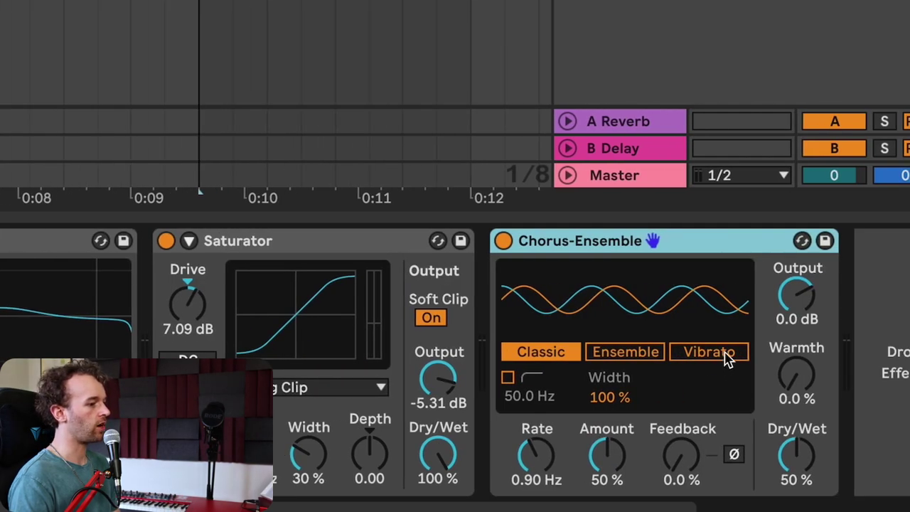
left_click(727, 359)
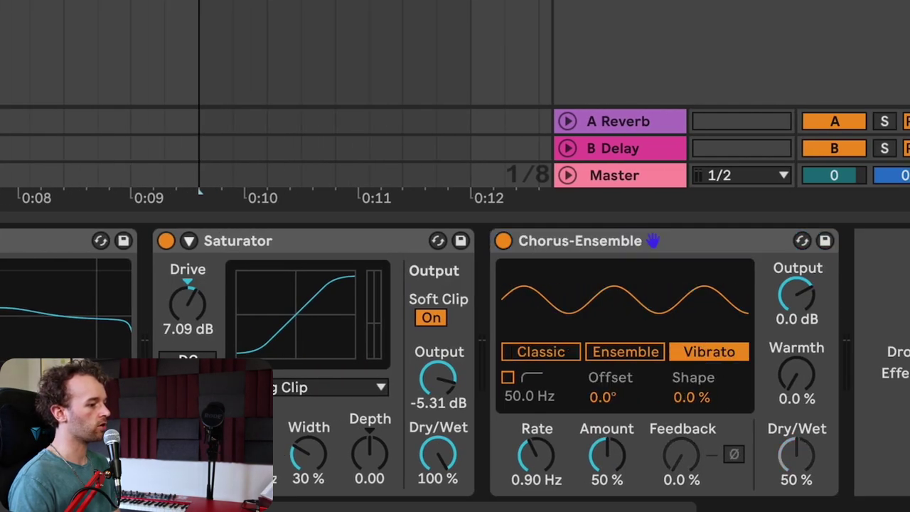
left_click_drag(607, 455, 606, 477)
left_click_drag(538, 455, 538, 490)
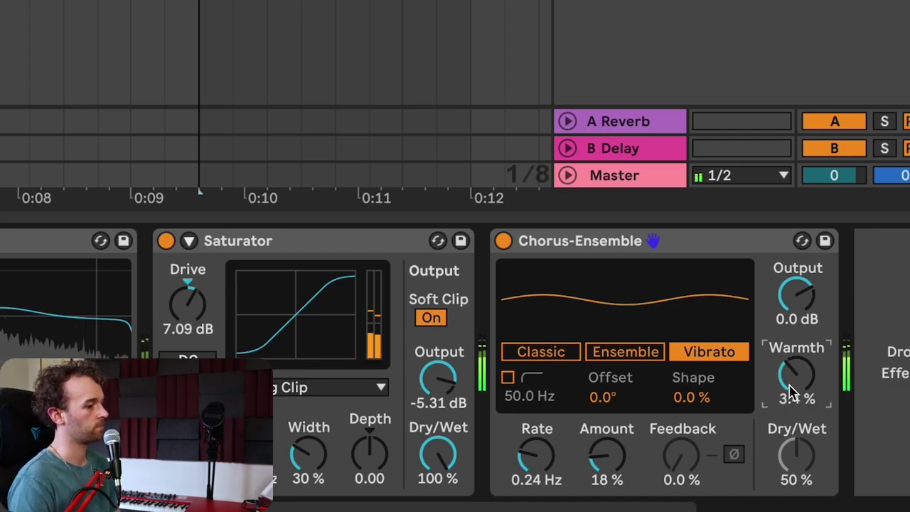
left_click_drag(787, 383, 786, 390)
left_click_drag(622, 481, 622, 490)
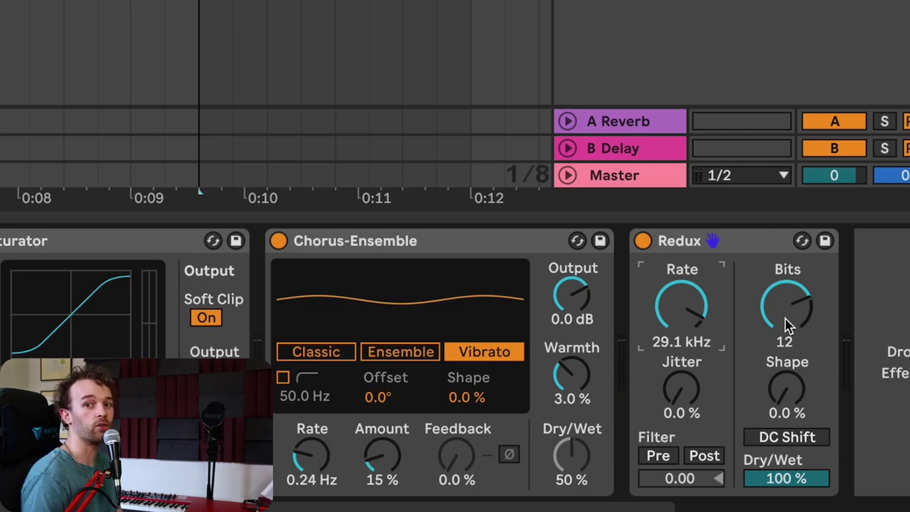
Make the Hybrid Reverb convolution-only using the Ableton Studio Mid impulse response.
left_click(788, 325)
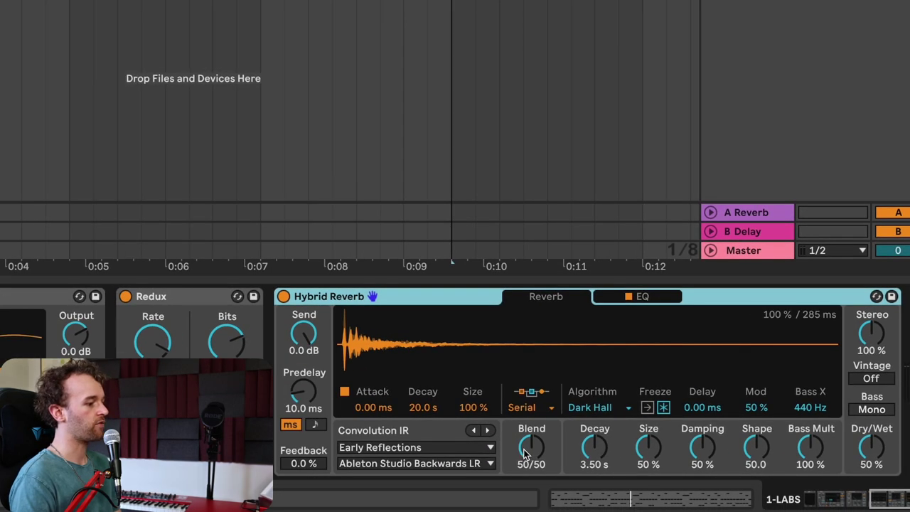
left_click(526, 406)
left_click(544, 464)
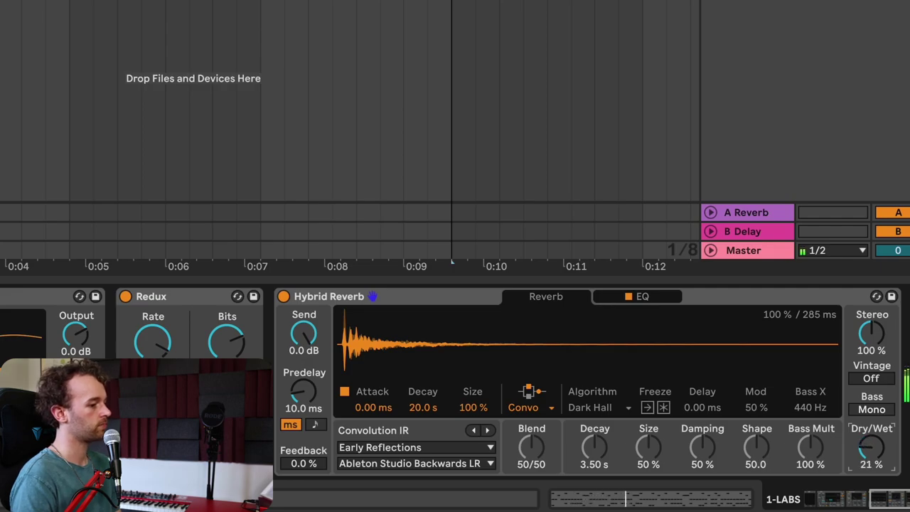
left_click(487, 464)
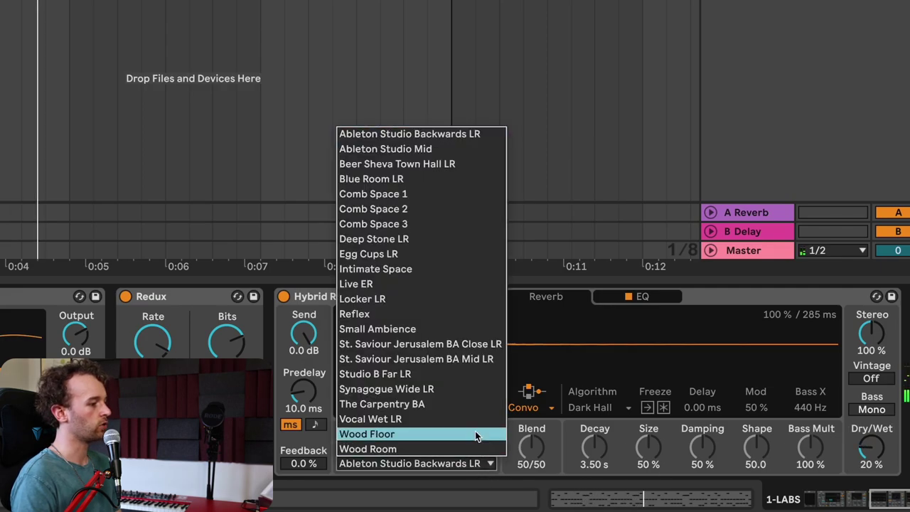
left_click(425, 150)
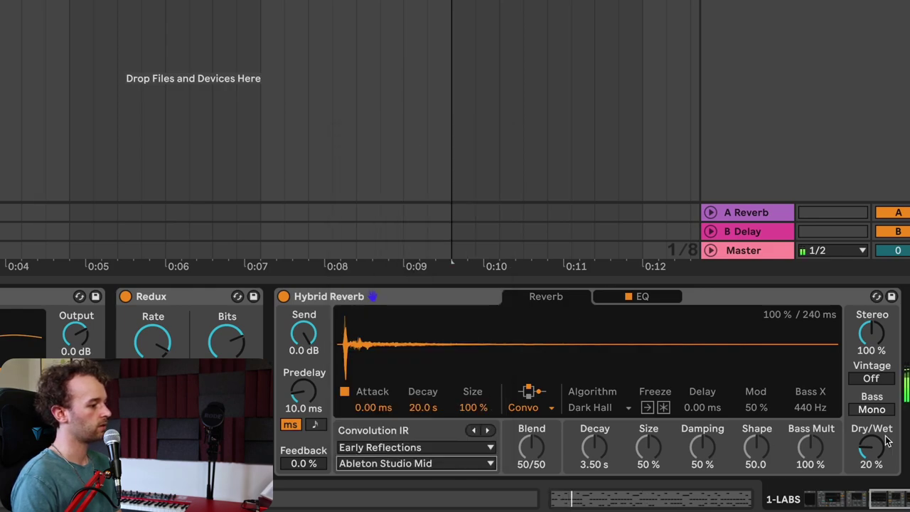
Set the Hybrid Reverb Dry/Wet to 31%.
left_click(897, 455)
left_click_drag(867, 448, 867, 442)
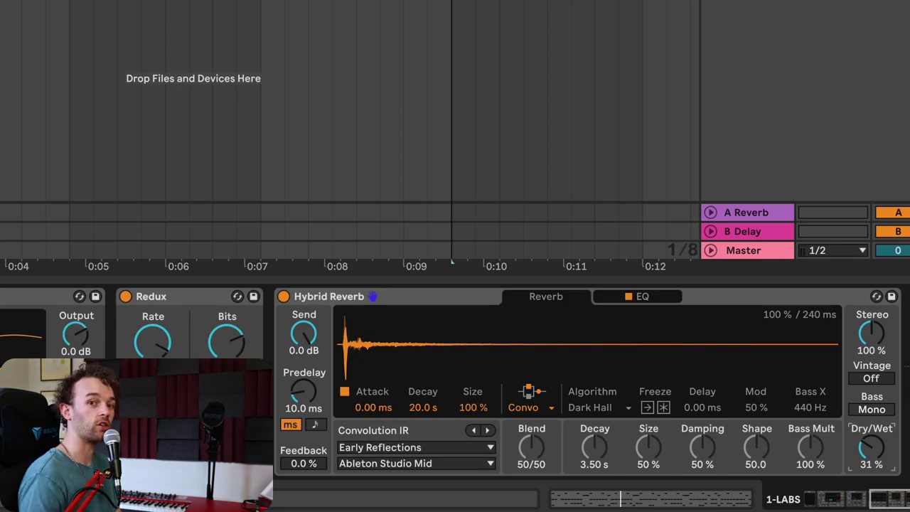
scroll(372, 296, "left", 10)
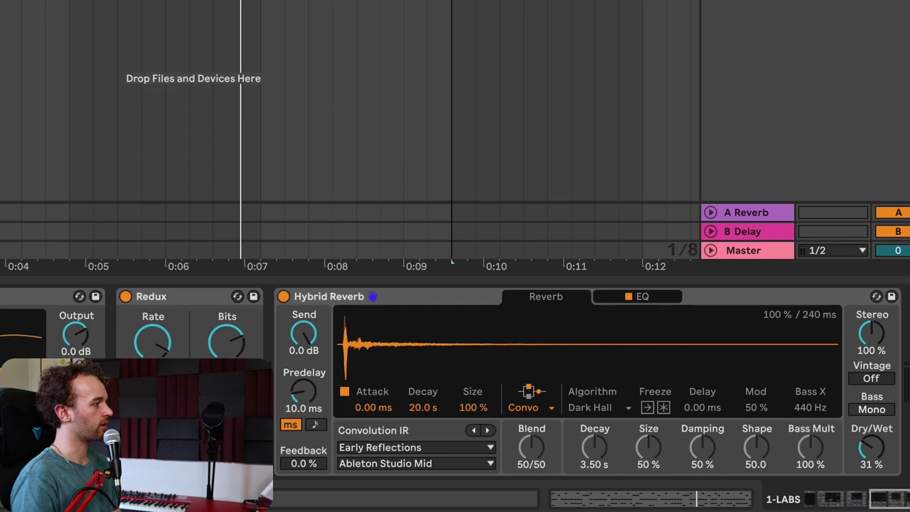
Play the chain and raise the final Limiter's Gain to 8.85 dB under the -0.30 dB ceiling.
scroll(583, 384, "right", 2)
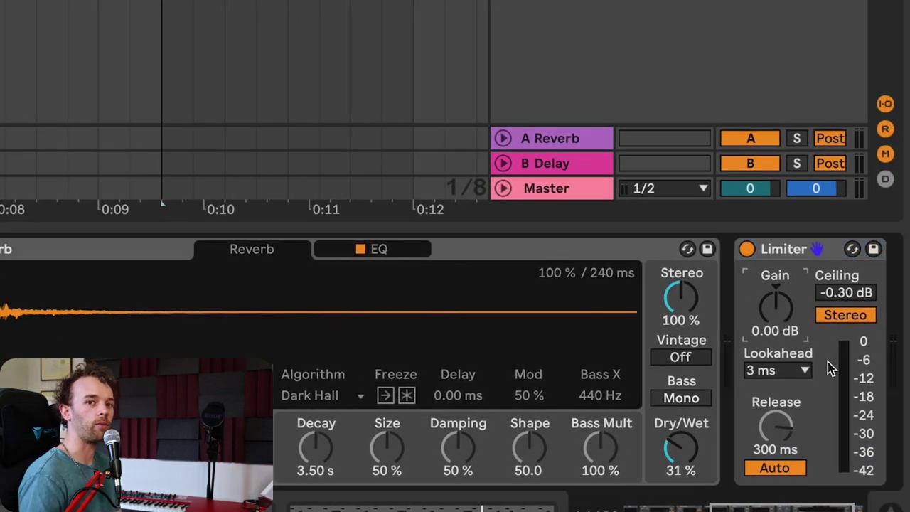
key("space")
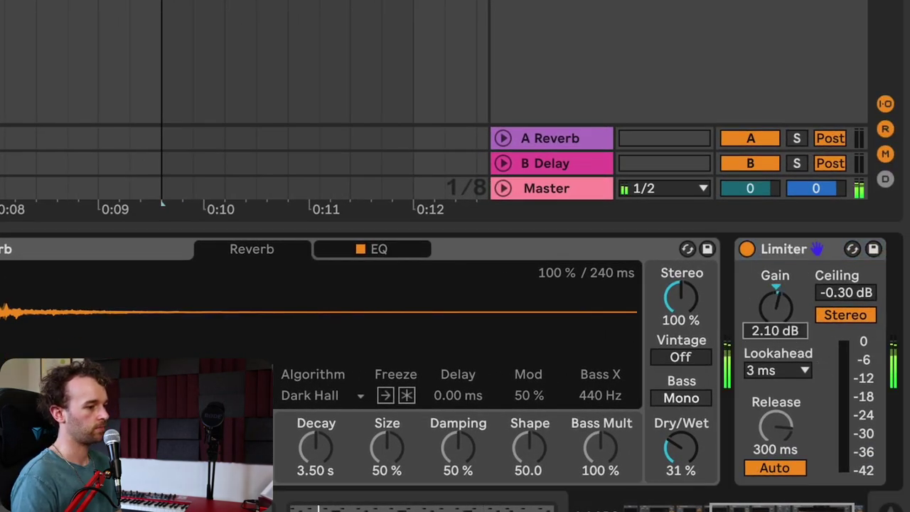
left_click_drag(775, 306, 775, 300)
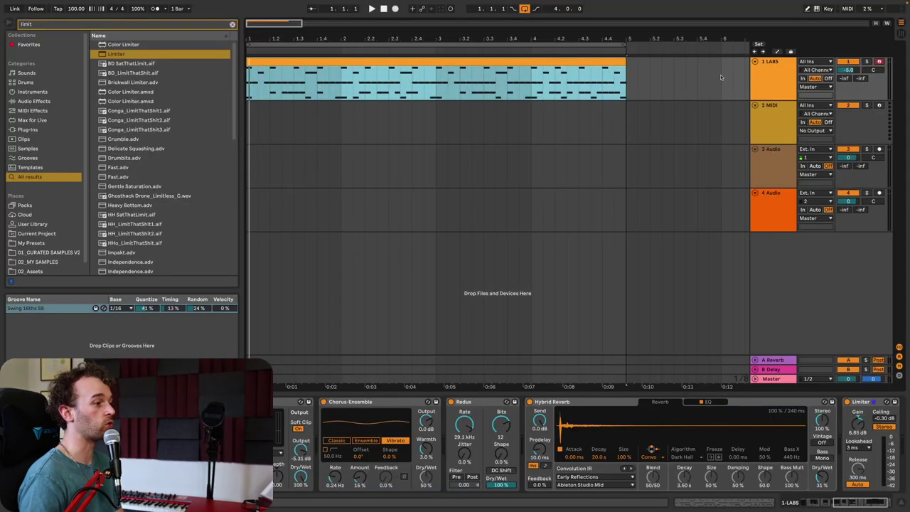
Freeze the LABS track and drag its (Freeze) clip onto the empty audio track.
right_click(761, 84)
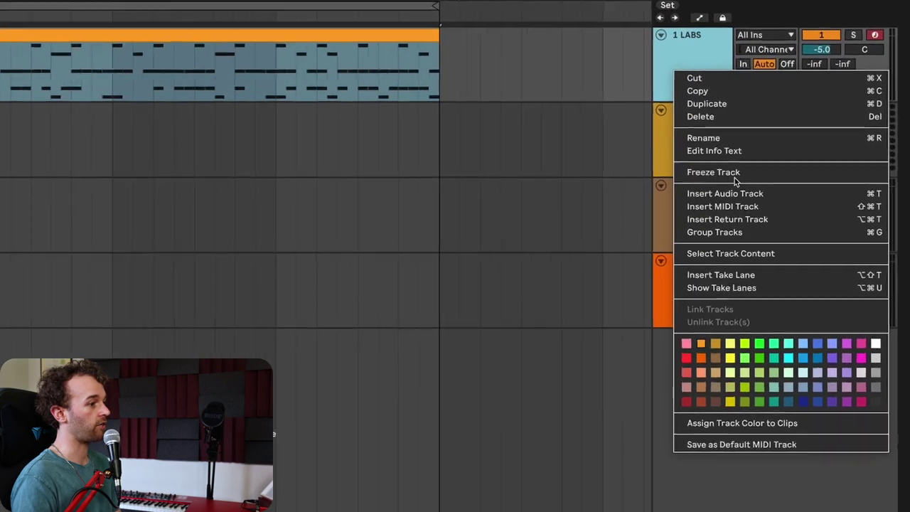
left_click(782, 141)
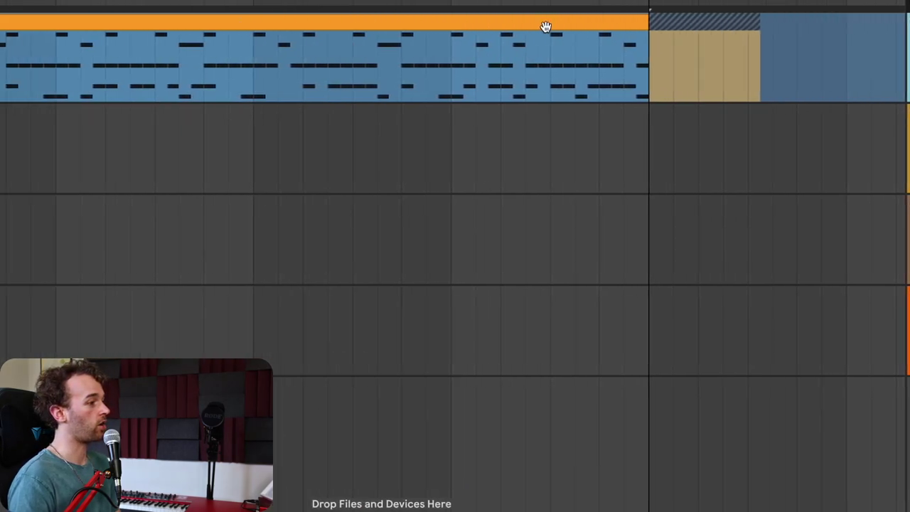
left_click_drag(757, 26, 739, 240)
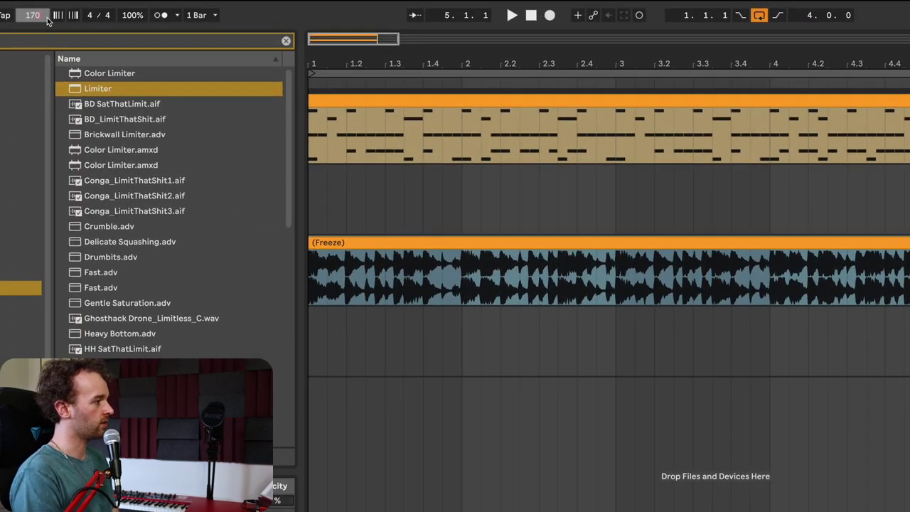
Commit the 170 BPM tempo, warp the frozen clip in Re-Pitch mode, and play it.
key("Return")
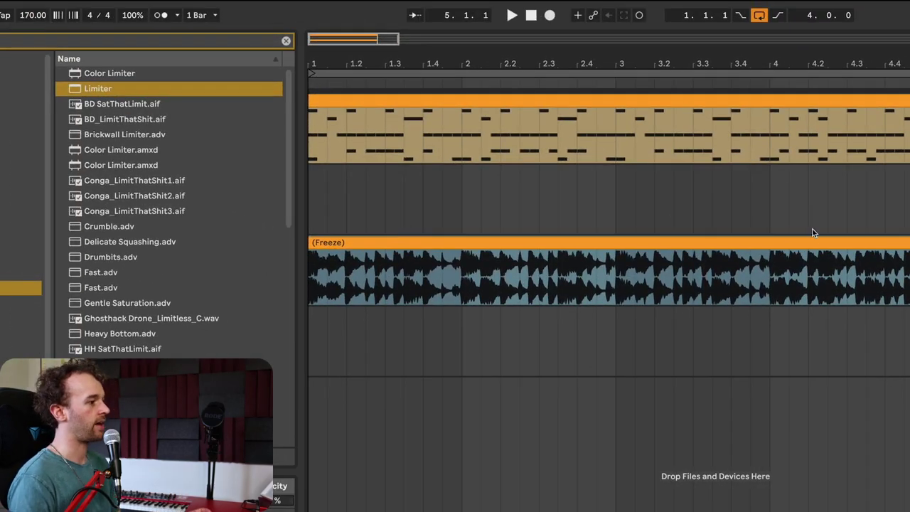
left_click(816, 246)
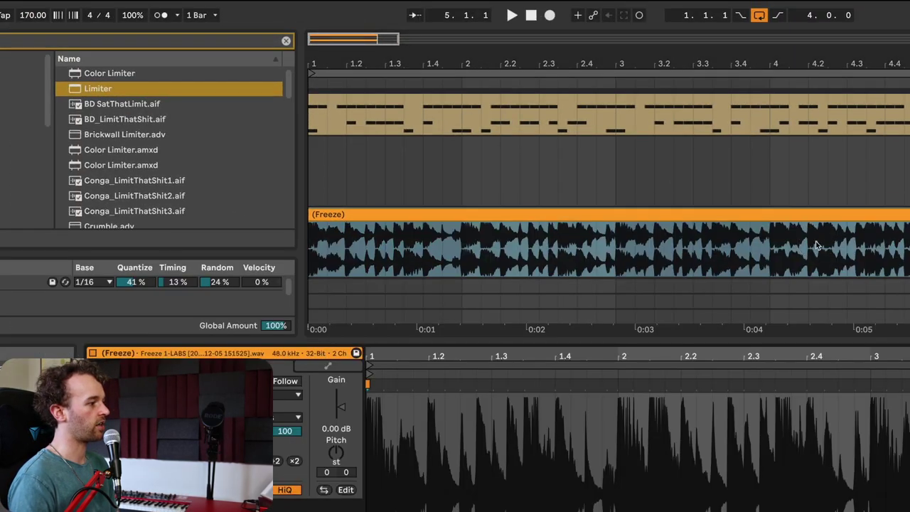
left_click(298, 397)
left_click(291, 321)
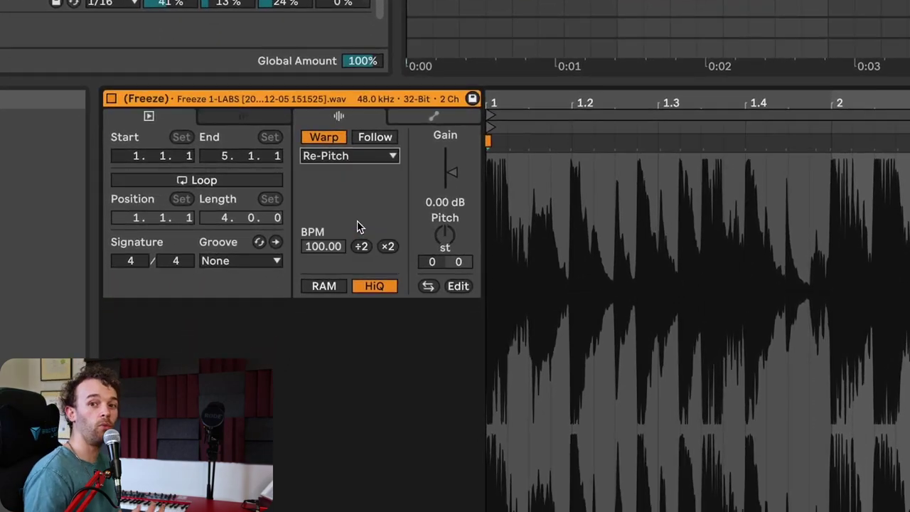
key("space")
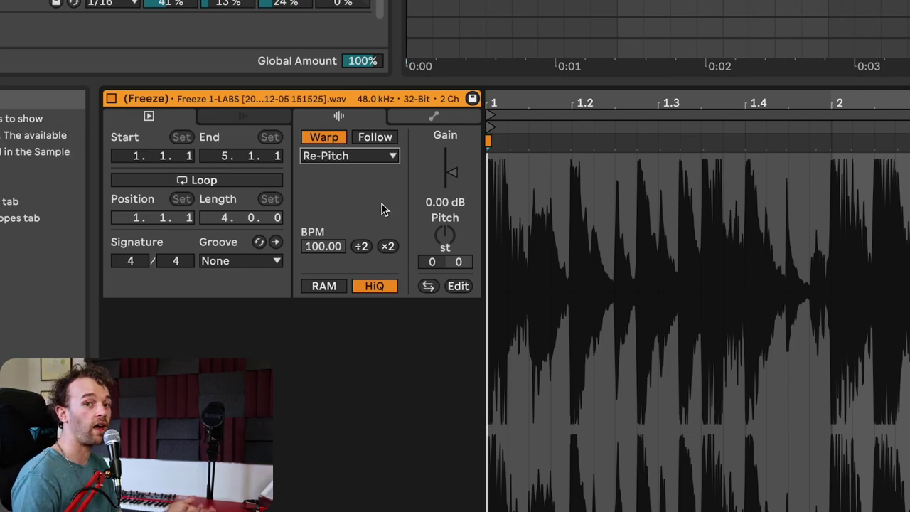
Warp the frozen clip in Texture mode, pitched up +7 semitones, with Grain Size 2.00.
left_click(374, 156)
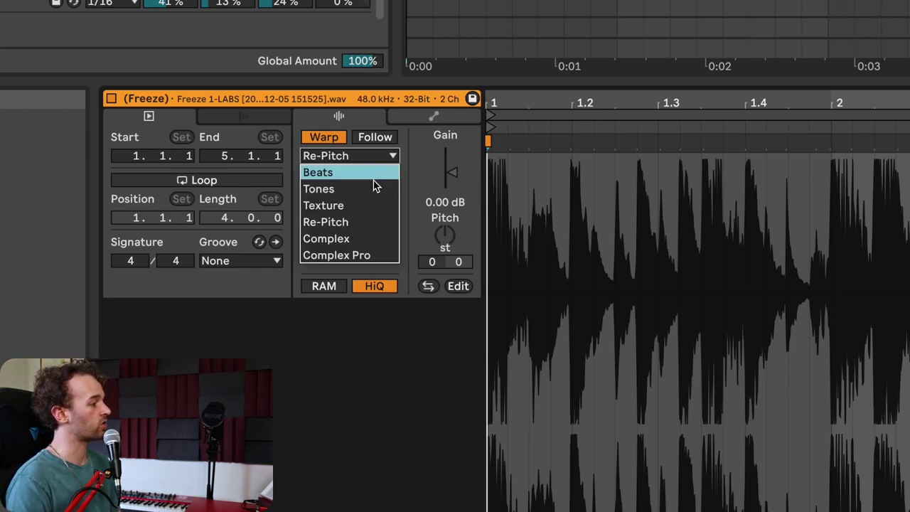
left_click(376, 206)
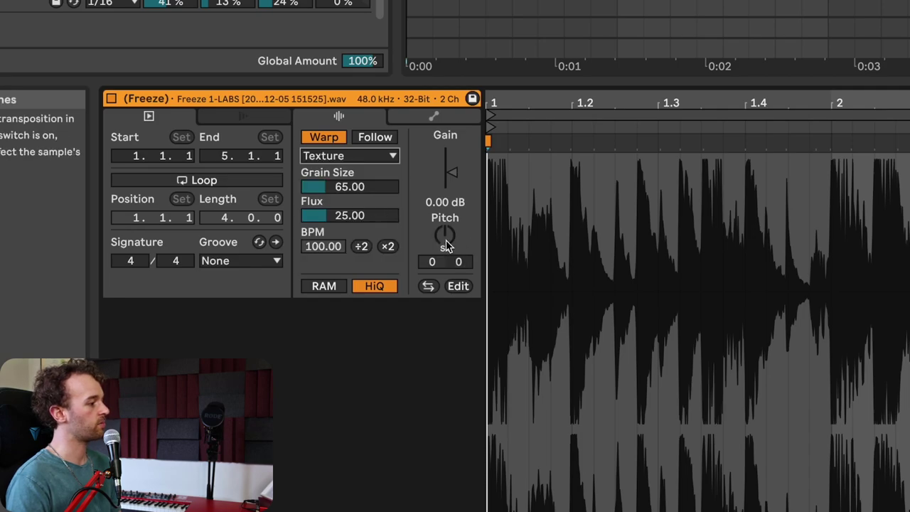
left_click(445, 242)
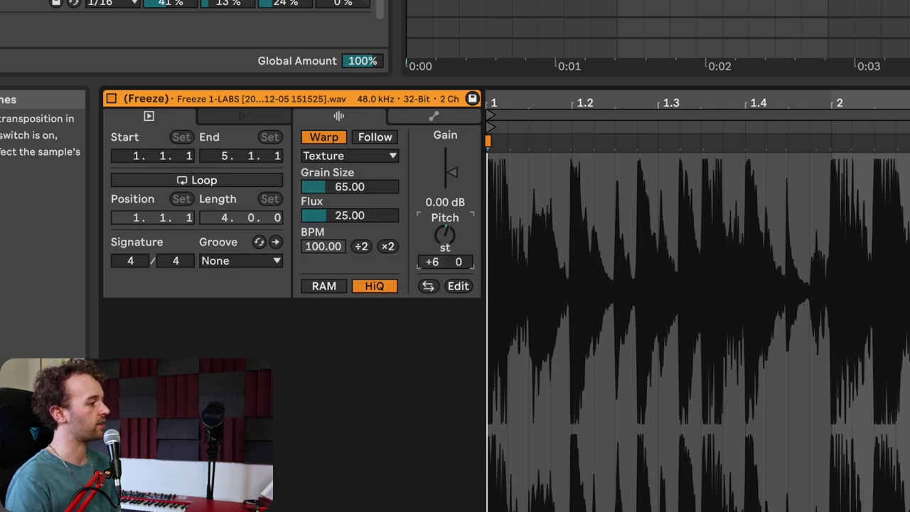
key("space")
left_click_drag(375, 188, 375, 238)
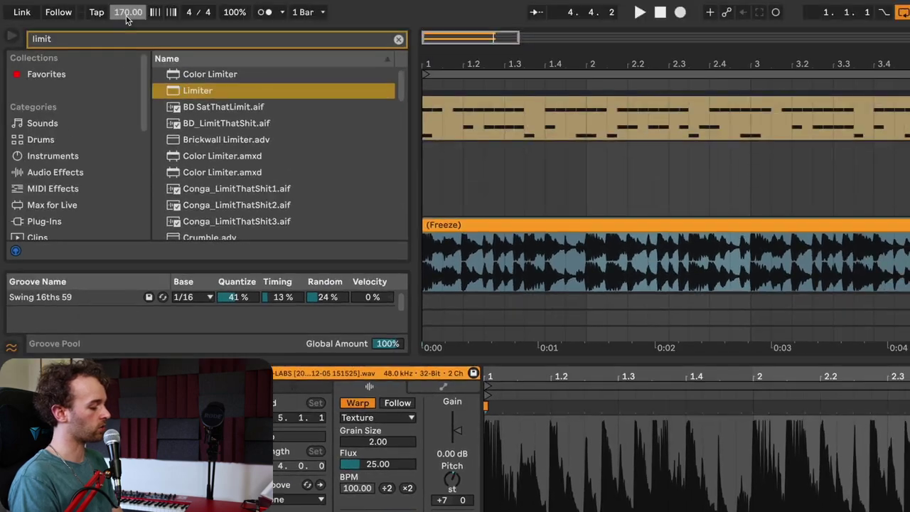
Set the song tempo to 140 BPM, play, then drag it down to about 67 BPM.
left_click(126, 16)
type("140")
key("Return")
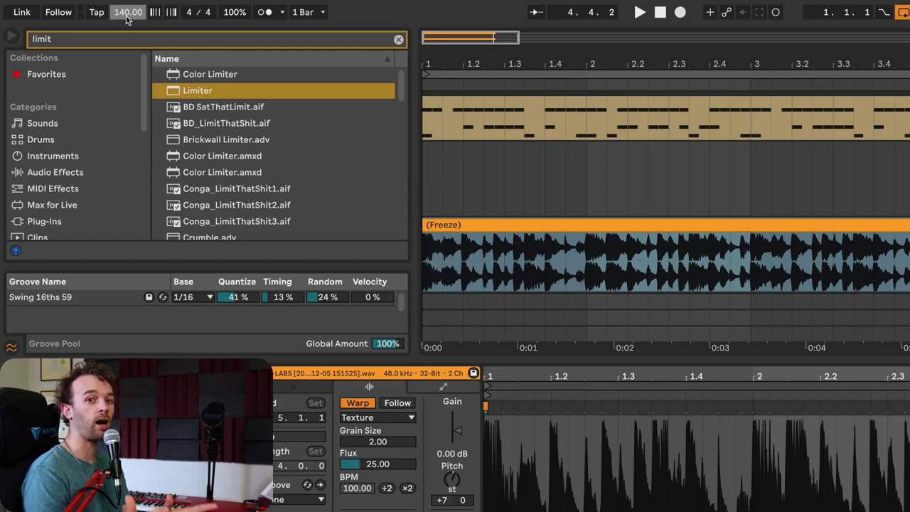
key("space")
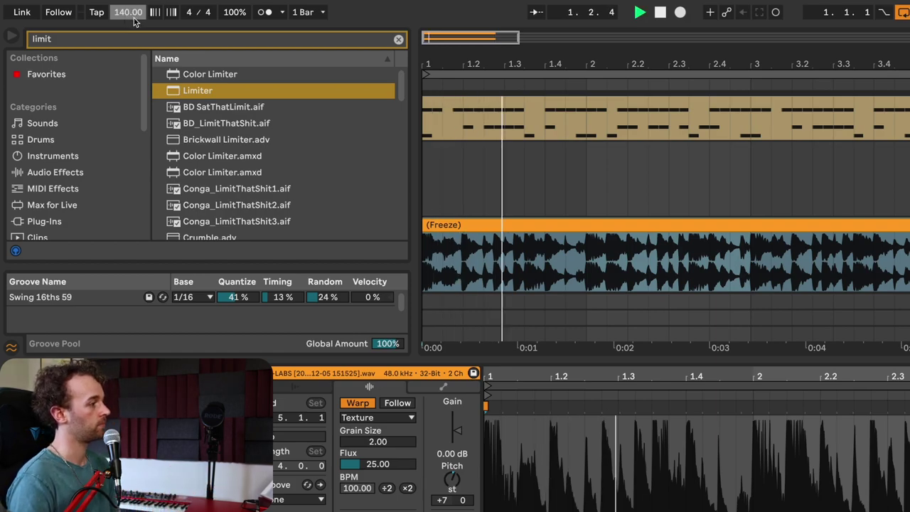
left_click_drag(133, 16, 134, 70)
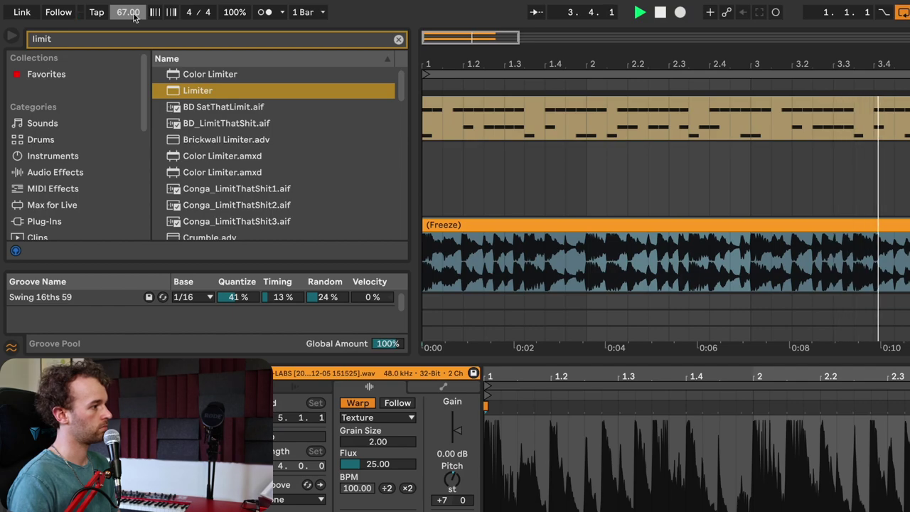
mouse_move(133, 4)
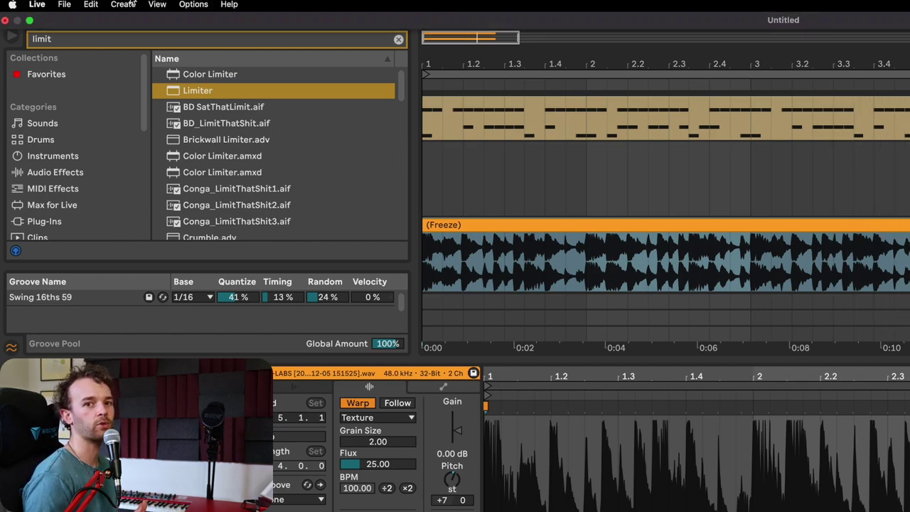